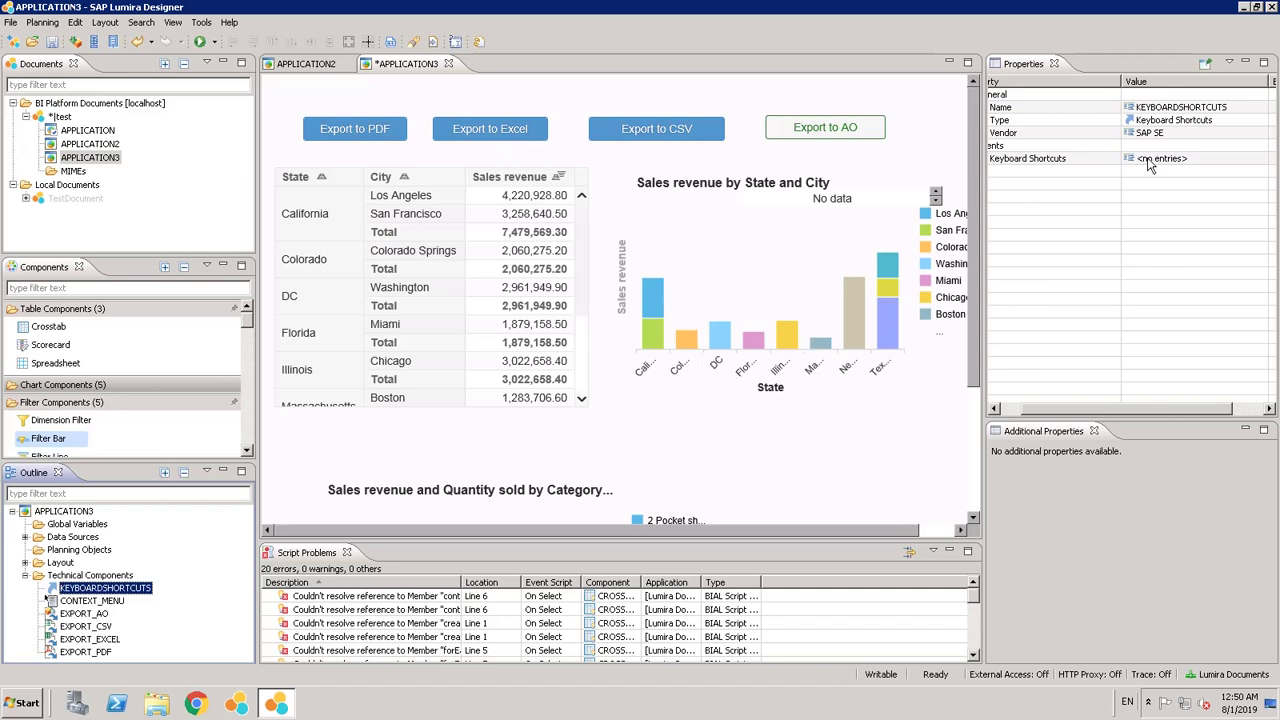
- Add a keyboard shortcut entry described as ShowTotalonChart and assign it the key code CTRL + I
click(1181, 164)
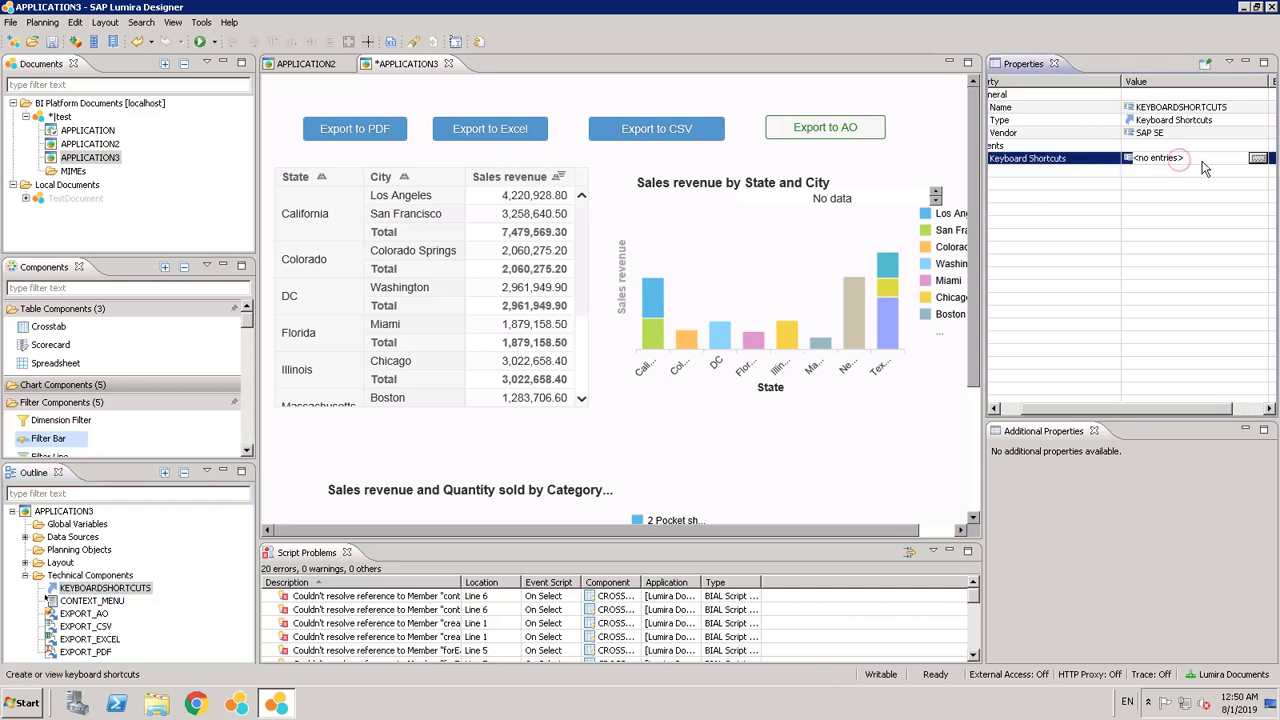
click(1257, 159)
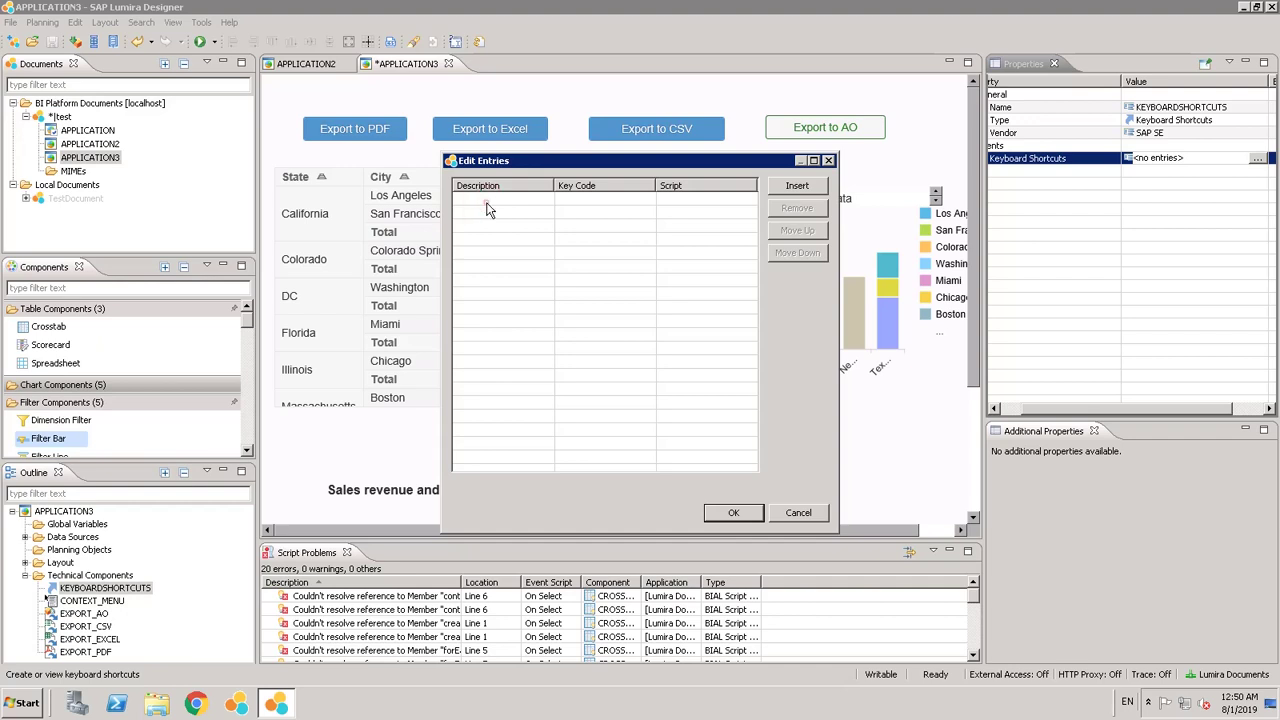
click(800, 194)
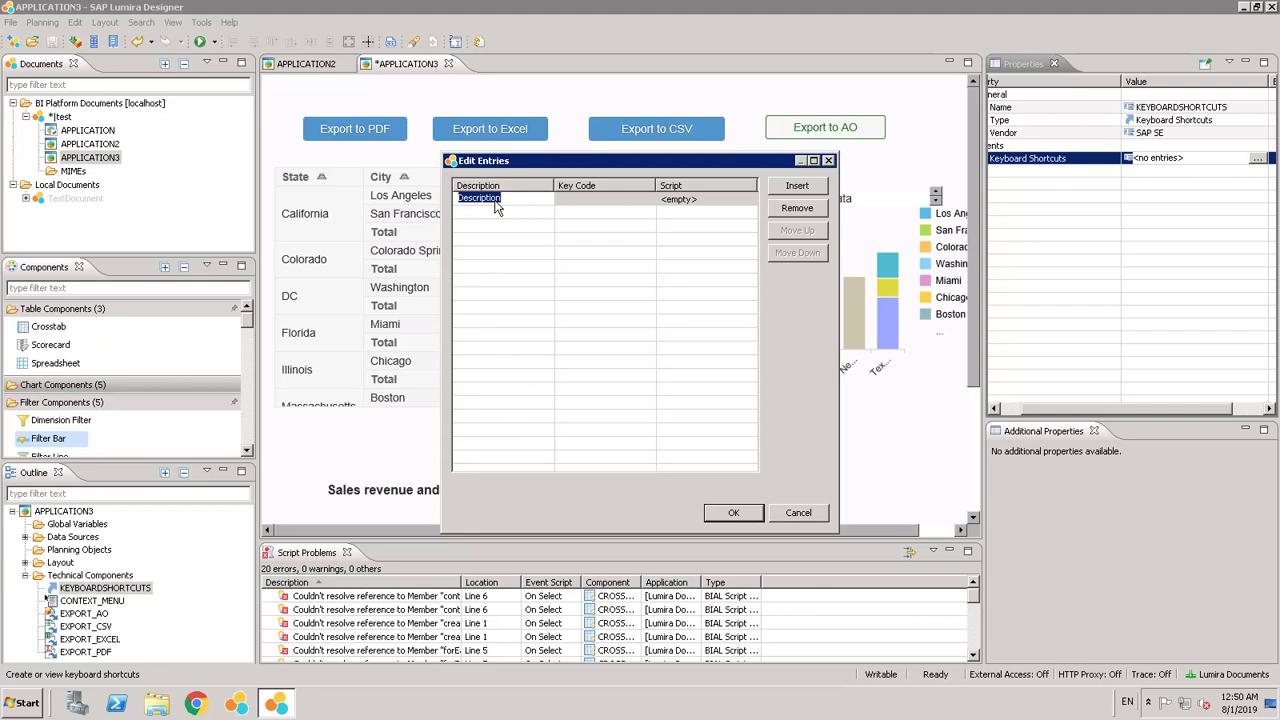
text(ShowTotalOnChart)
key(Return)
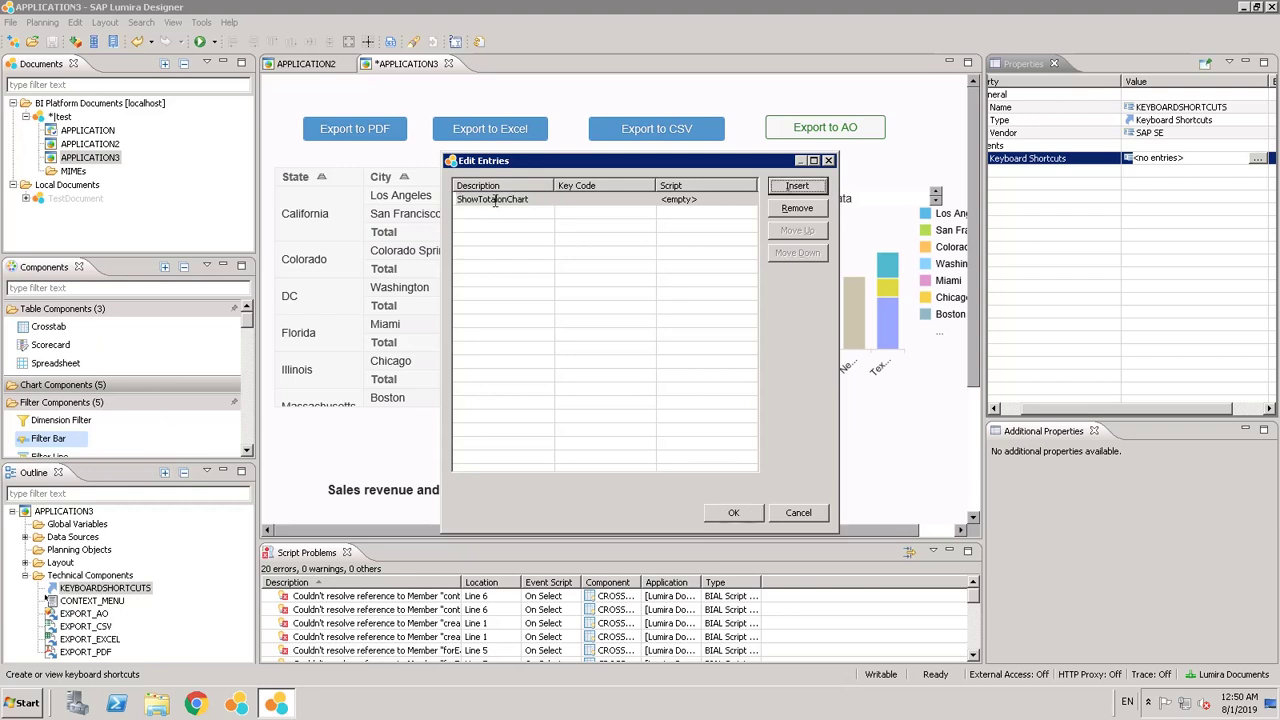
click(568, 198)
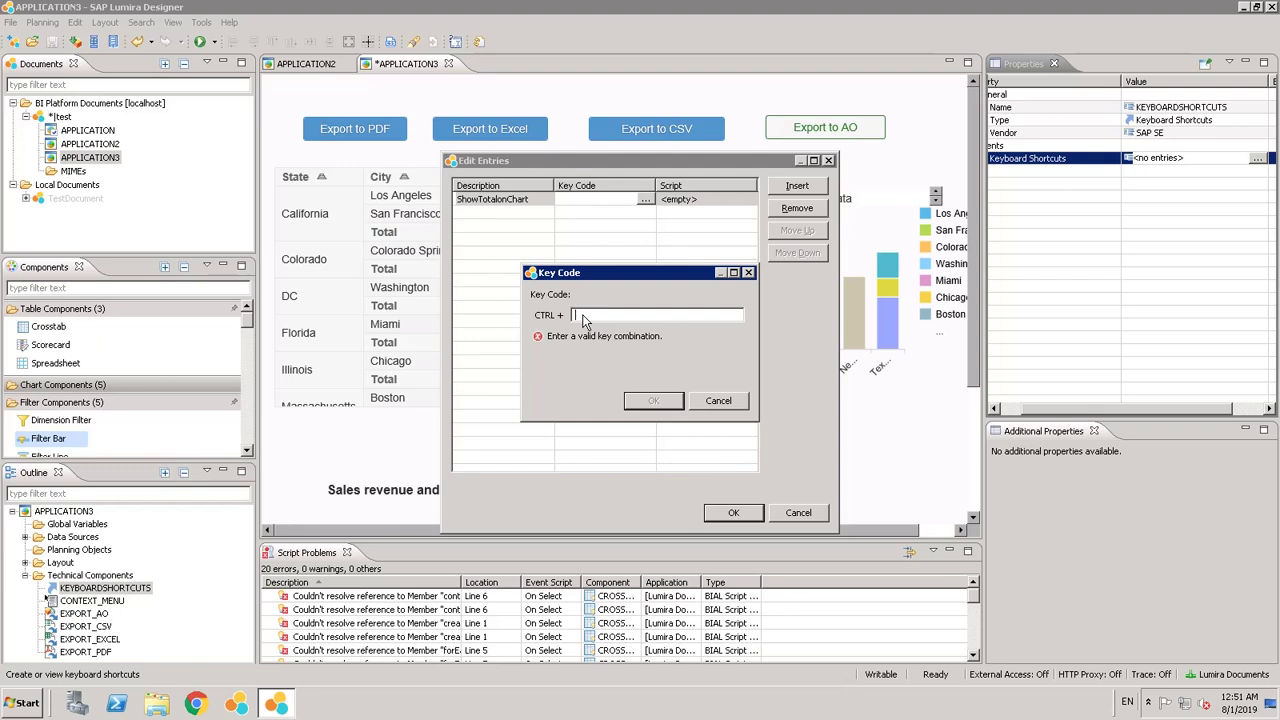
text(I)
click(653, 401)
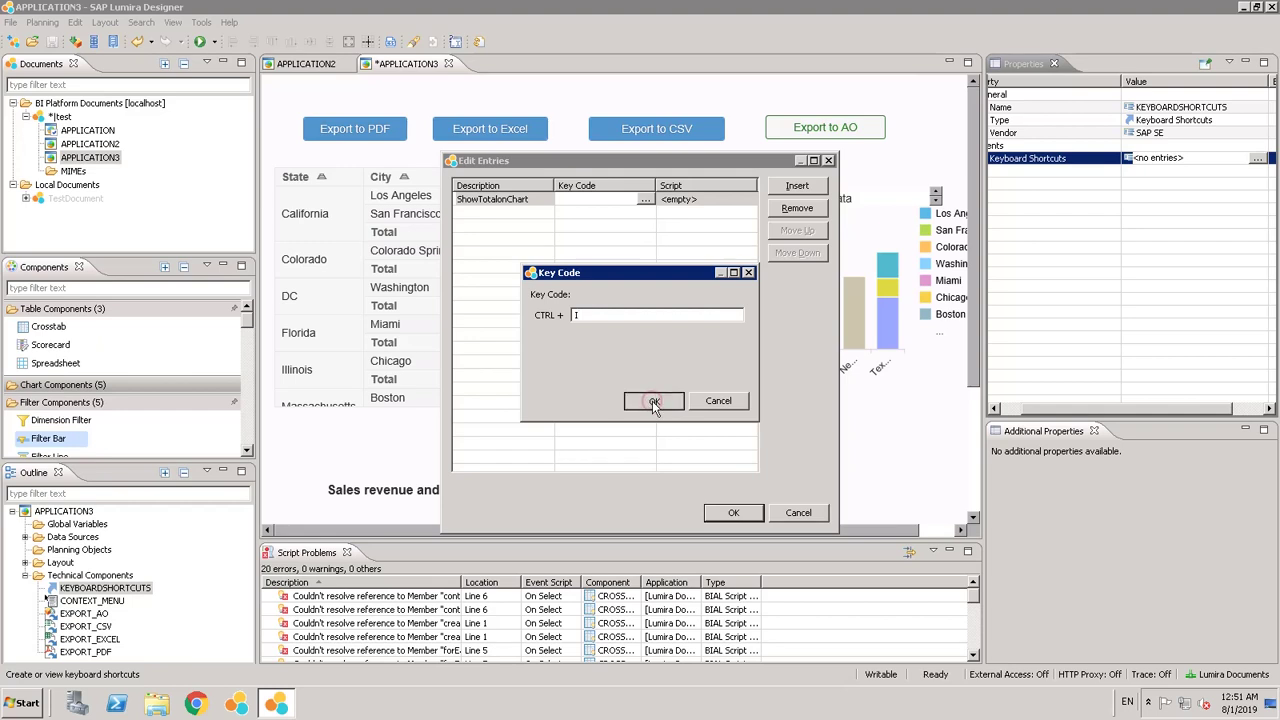
- Set the script of the ShowTotalonChart entry to CHART_2.showTotals(true);
double_click(707, 203)
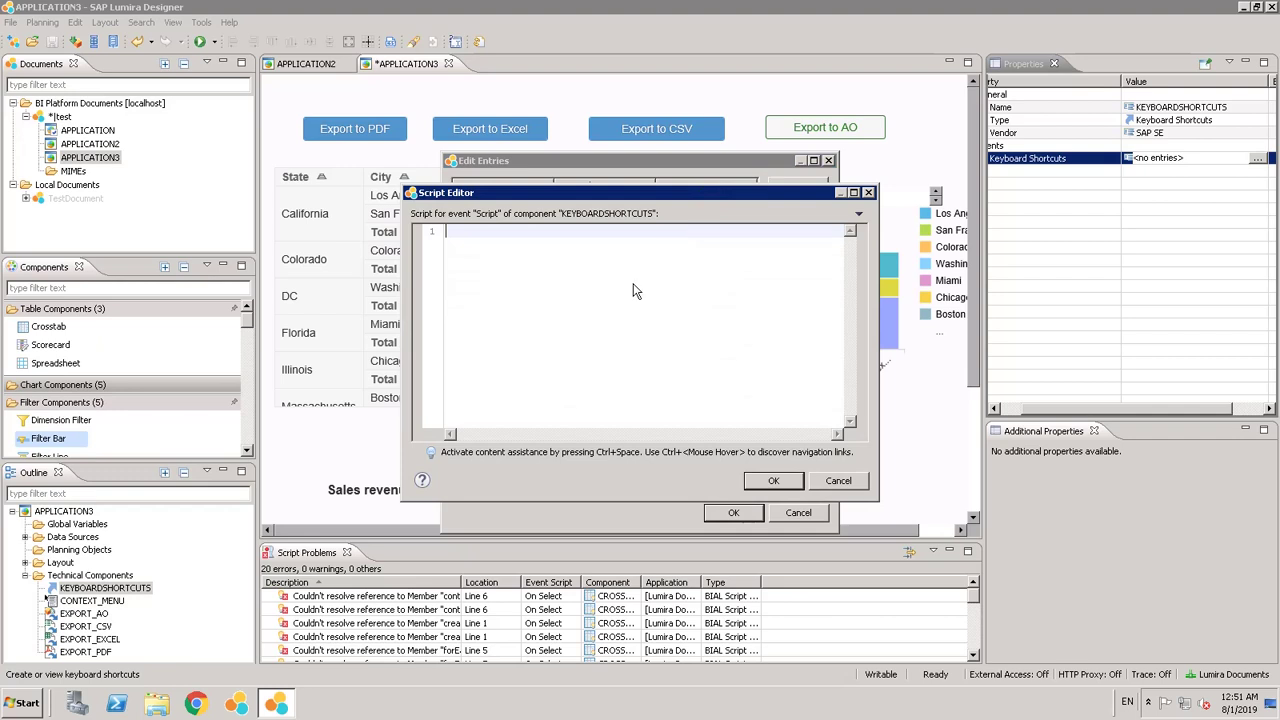
text(CHART_2.)
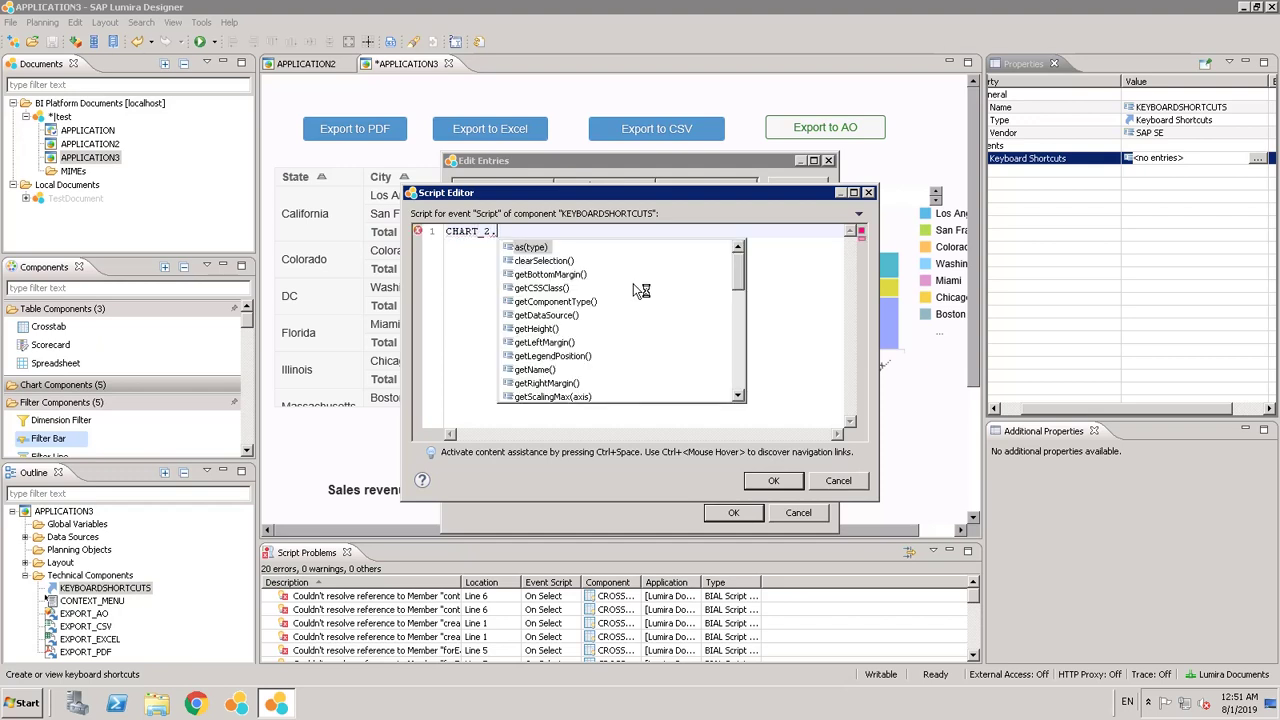
text(show)
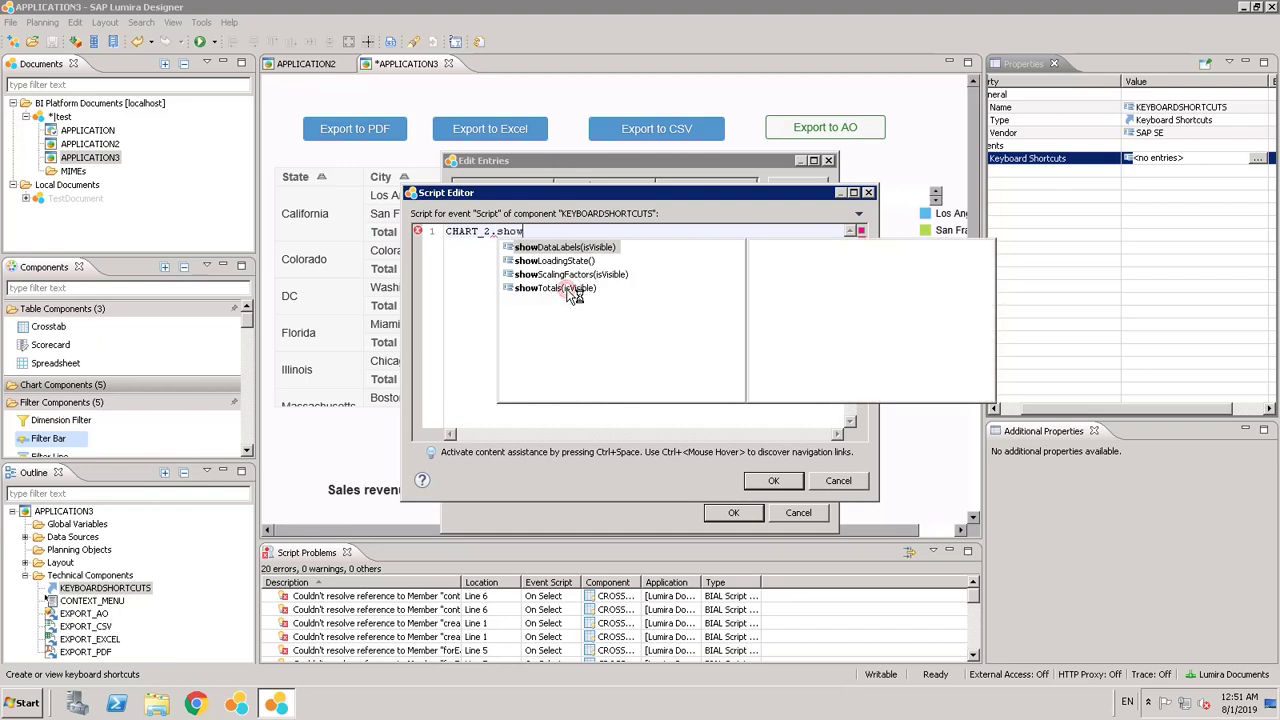
key(Escape)
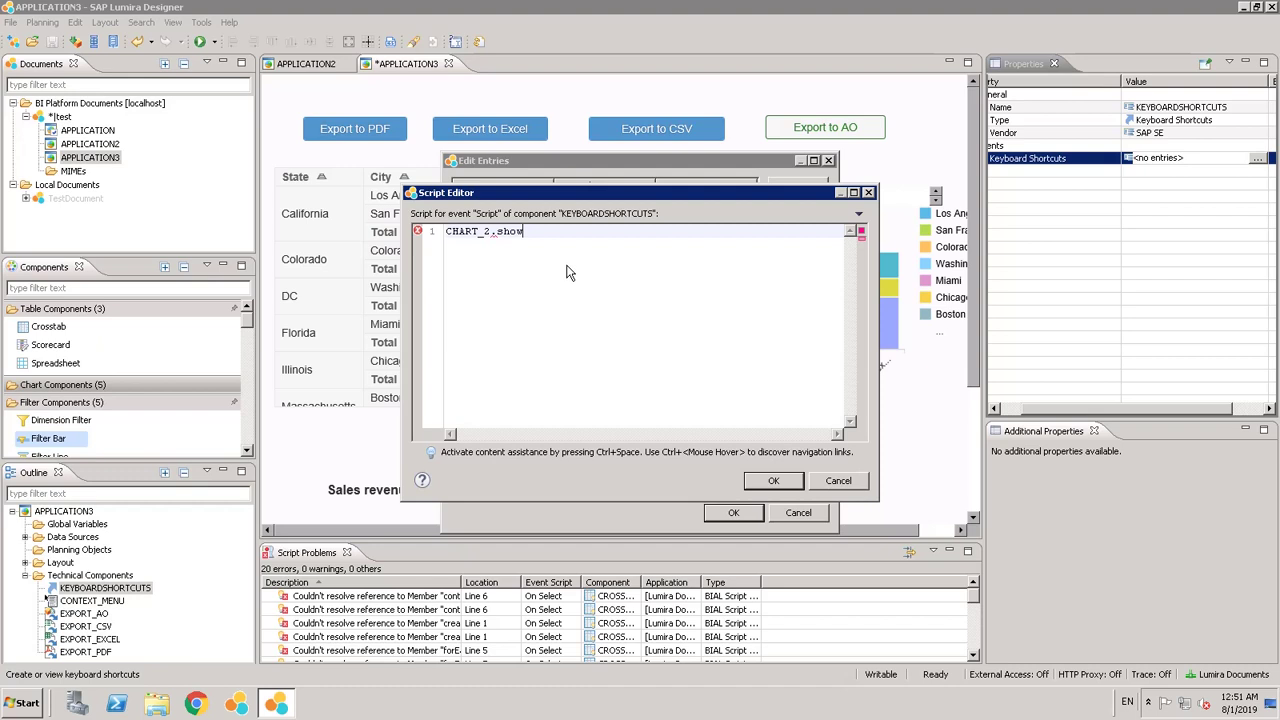
key(ctrl+space)
key(Return)
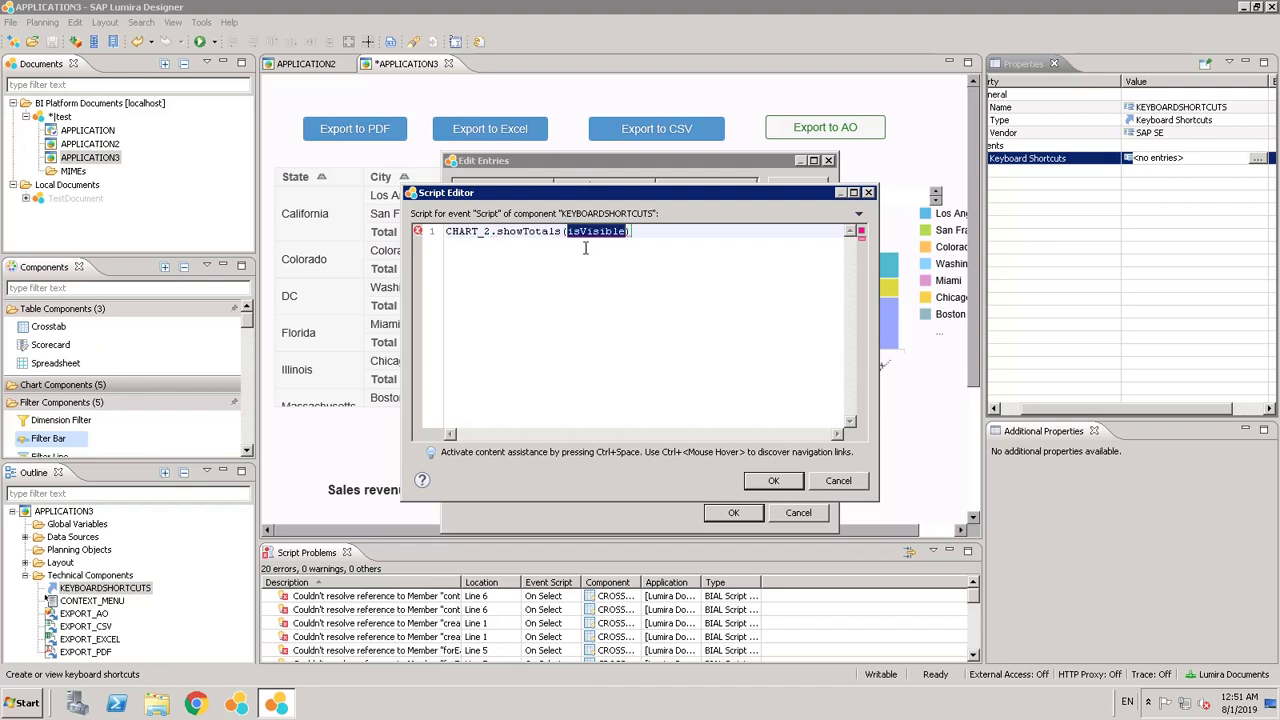
text(ture)
key(BackSpace)
key(BackSpace)
key(BackSpace)
text(rue);)
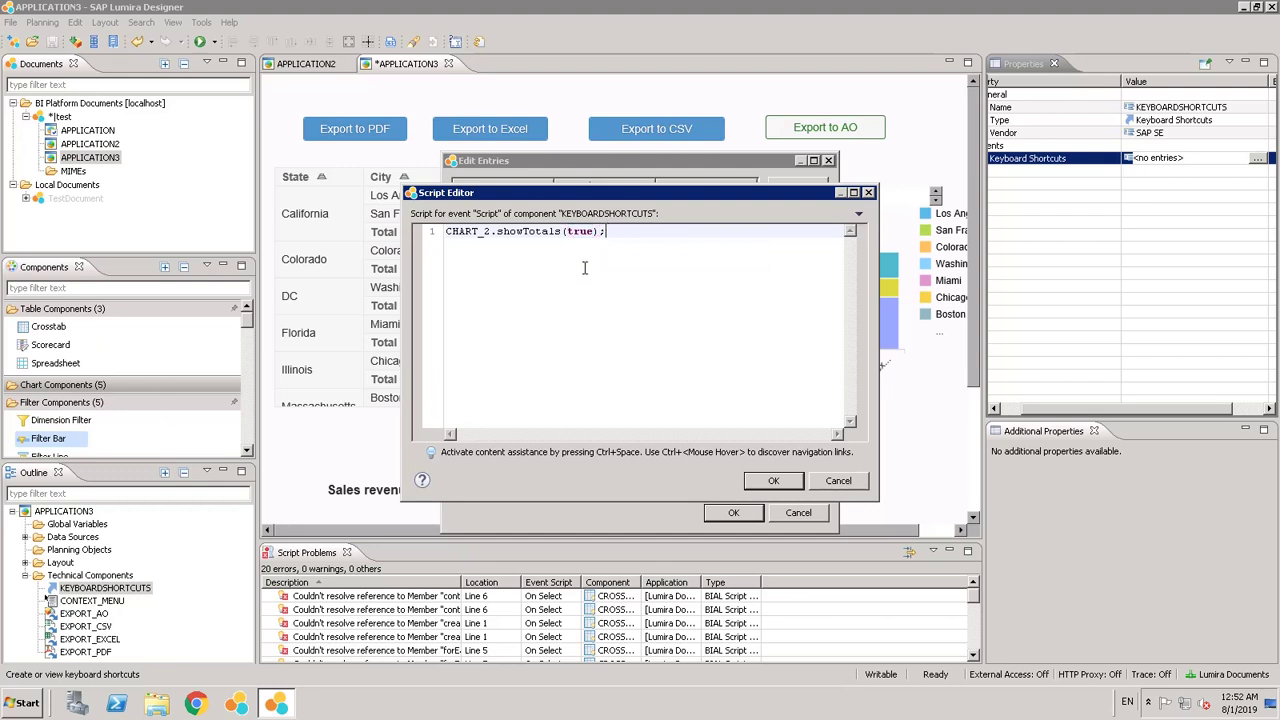
click(774, 480)
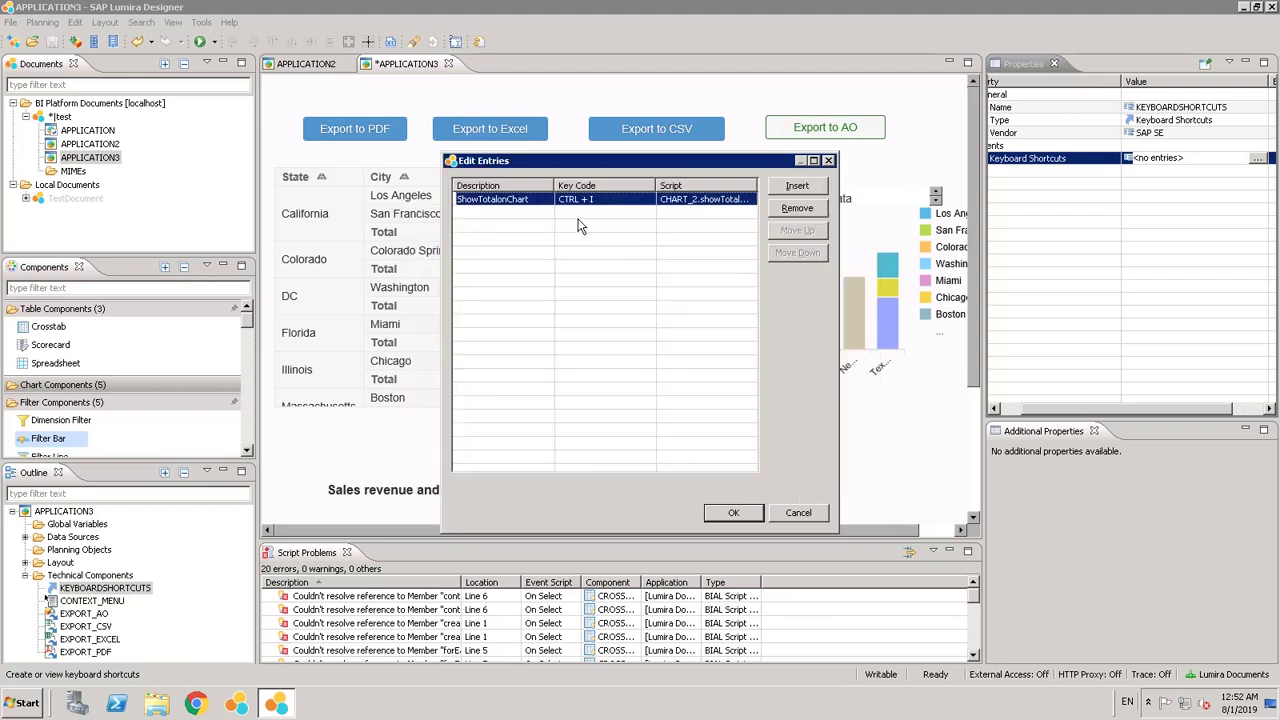
- Add a second shortcut entry described as hideTotalonChart and assign it the key code CTRL + B
click(797, 186)
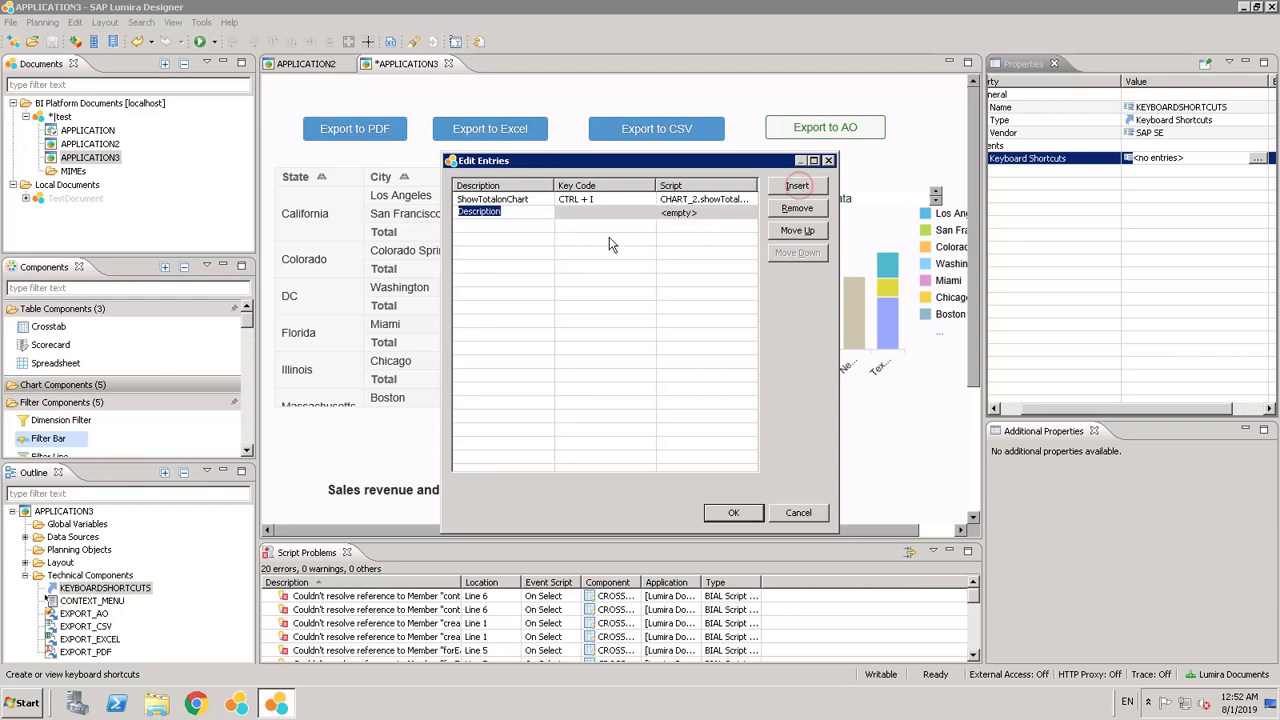
text(hideTotal)
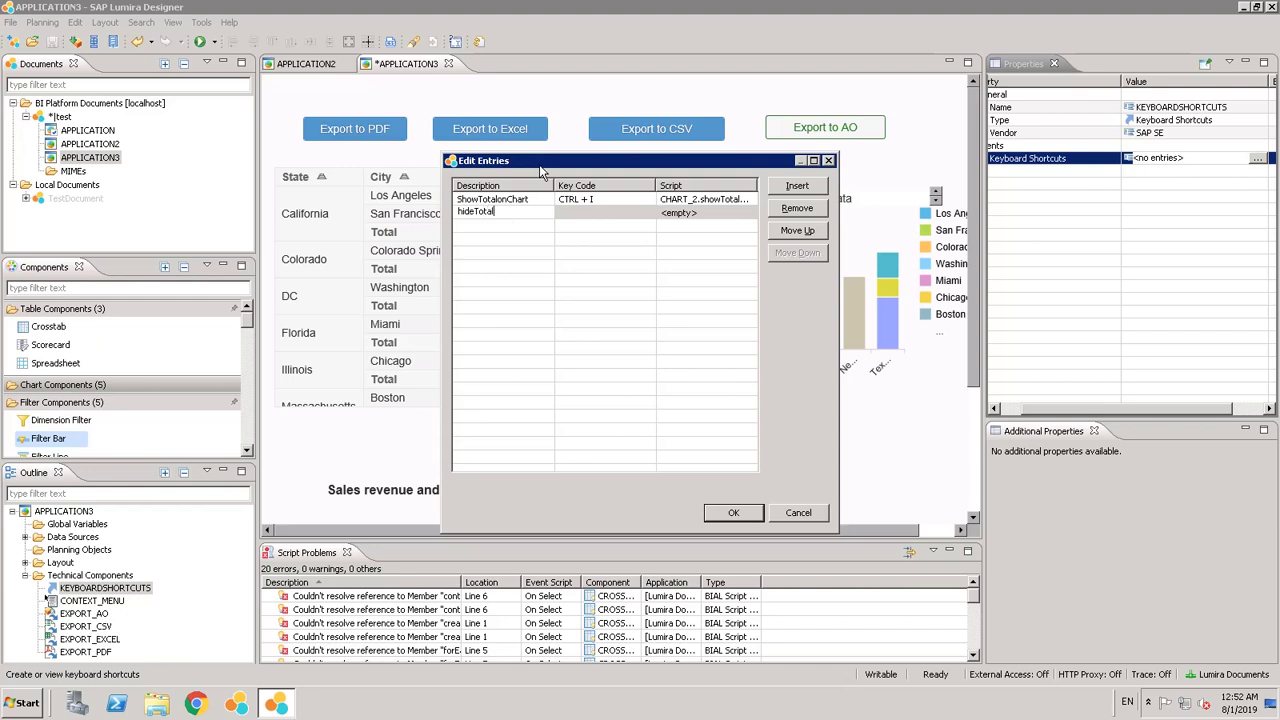
text(onChart)
click(582, 211)
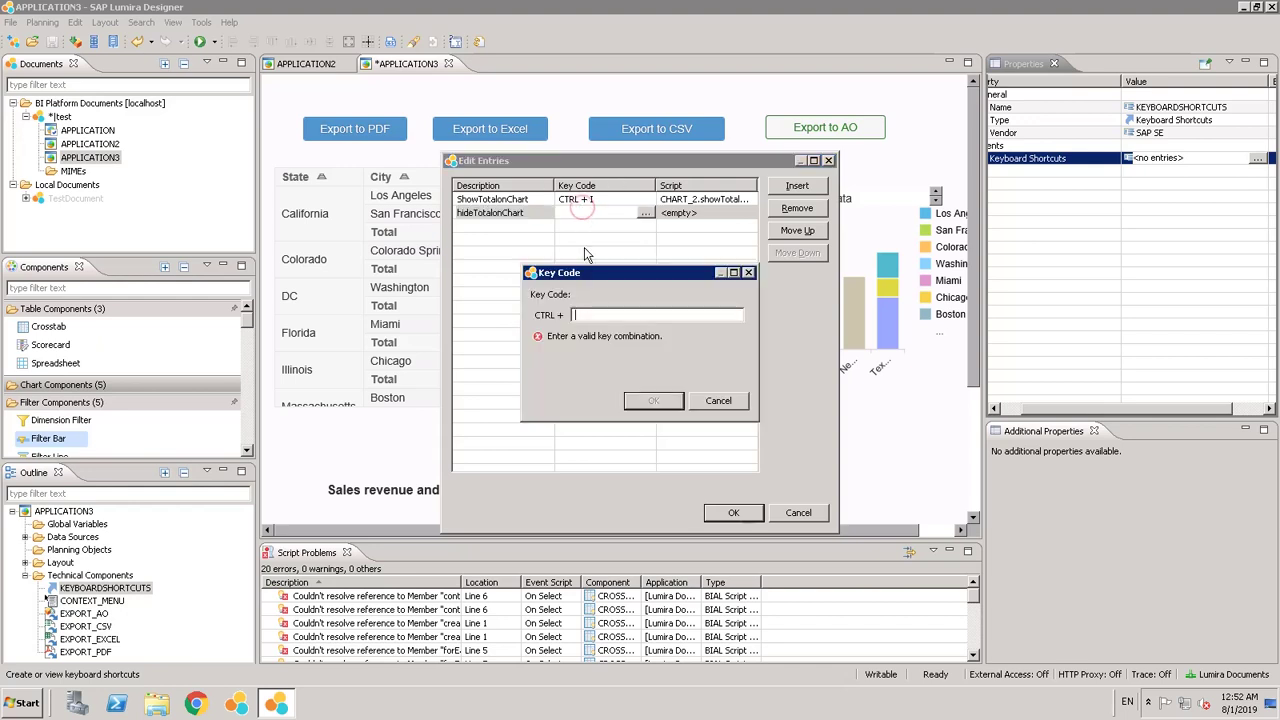
key(shift+b)
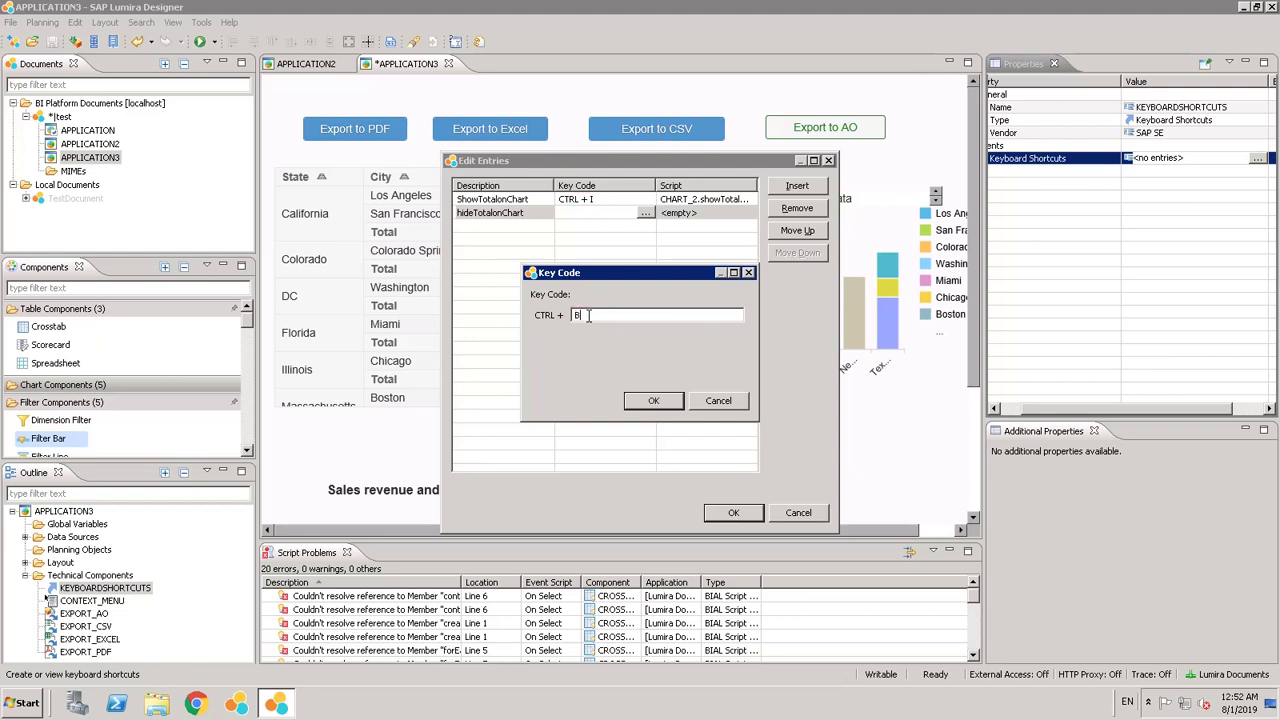
key(b)
key(BackSpace)
key(shift+b)
key(b)
click(656, 403)
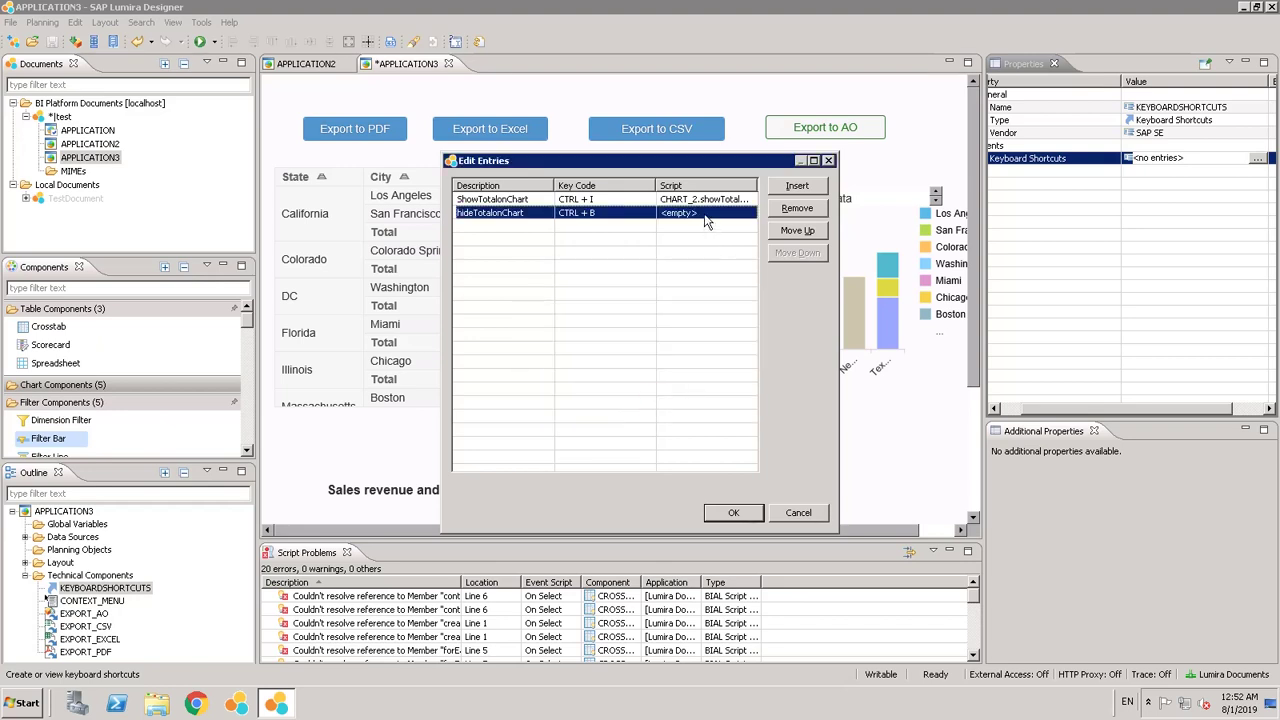
- Set the script of the hideTotalonChart entry to CHART_2.showTotals(false);
click(705, 215)
text(CHART_2.)
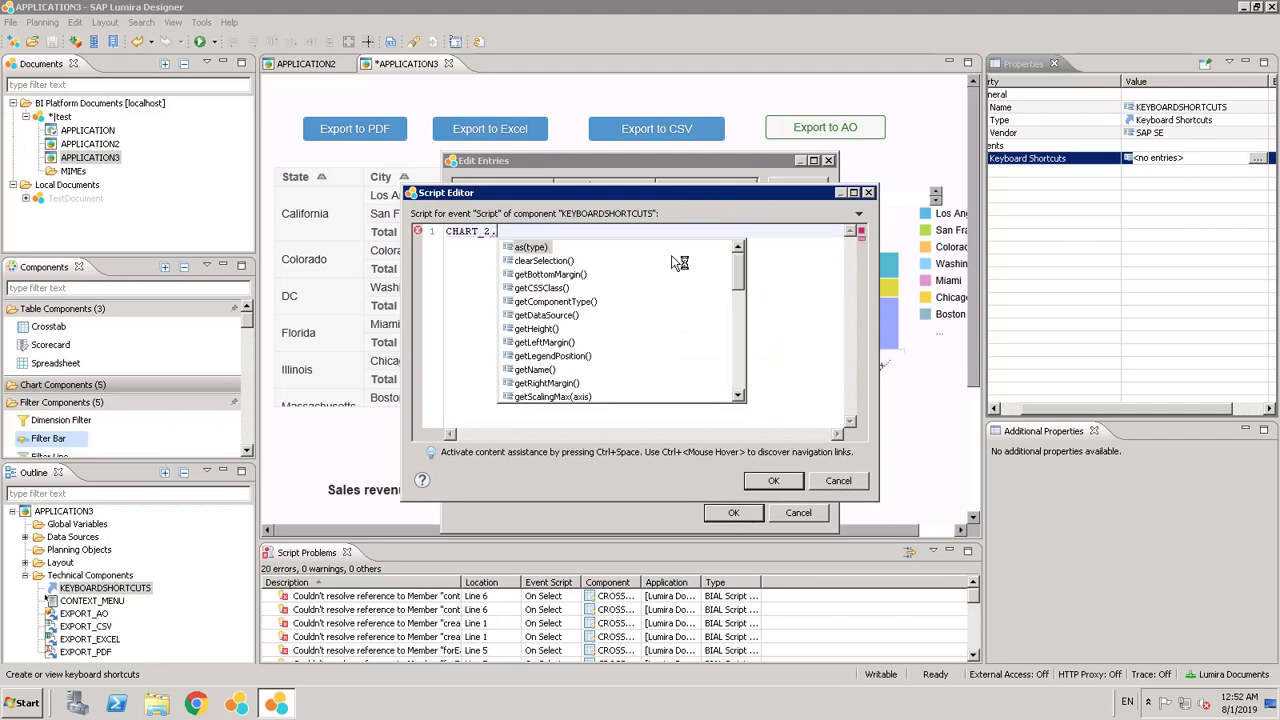
text(show)
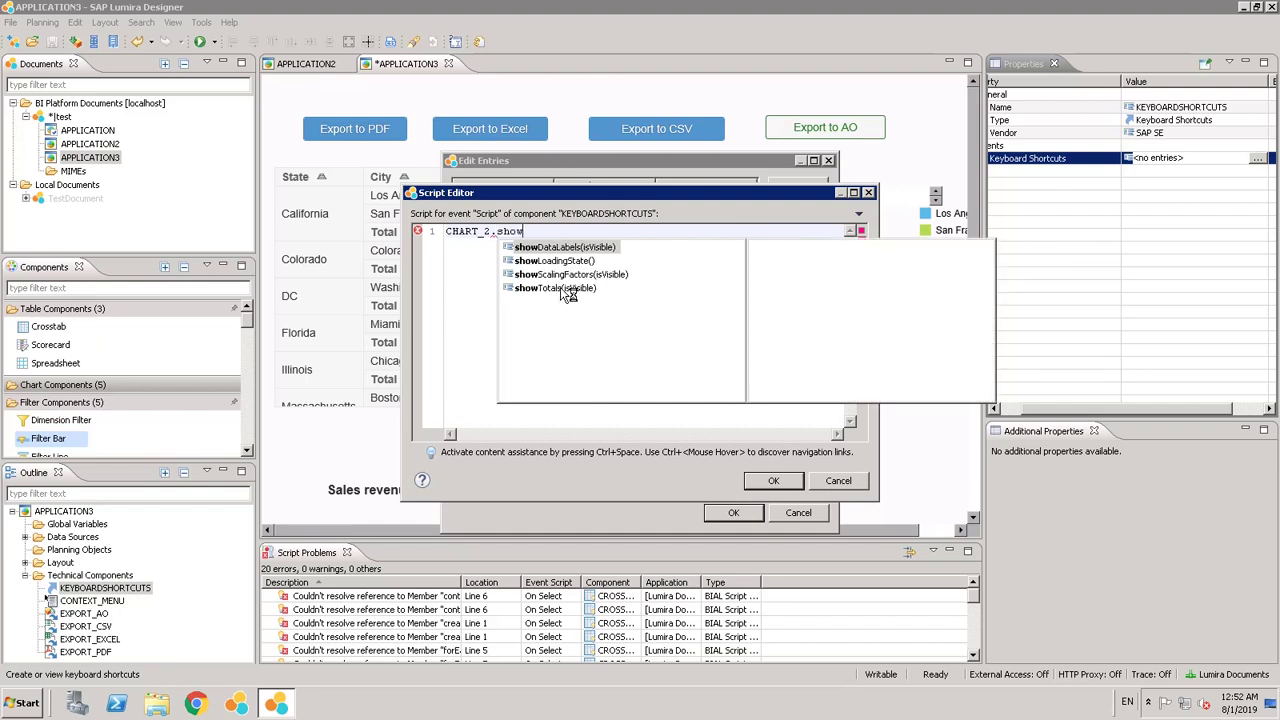
key(Escape)
key(ctrl+space)
key(Return)
text(tals(false))
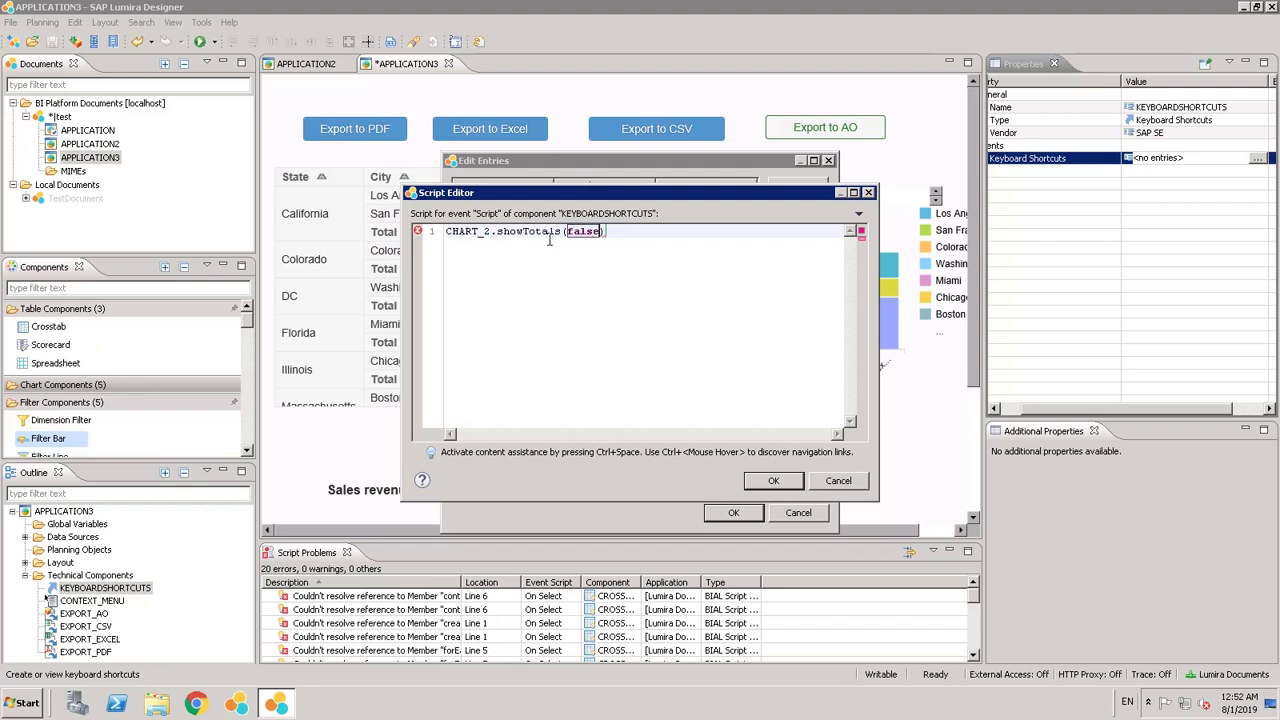
text(;)
click(773, 480)
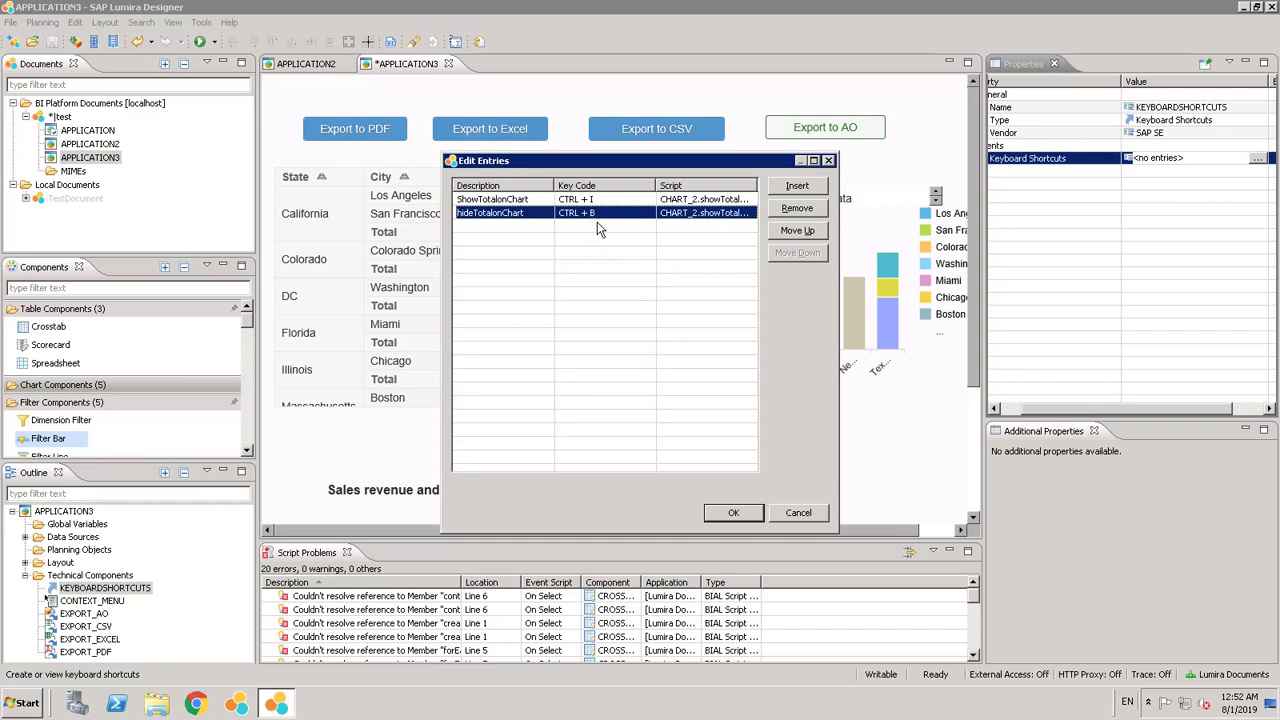
- Insert a third shortcut entry with the default description, and save the application with the applied entries
click(797, 185)
click(503, 226)
double_click(503, 226)
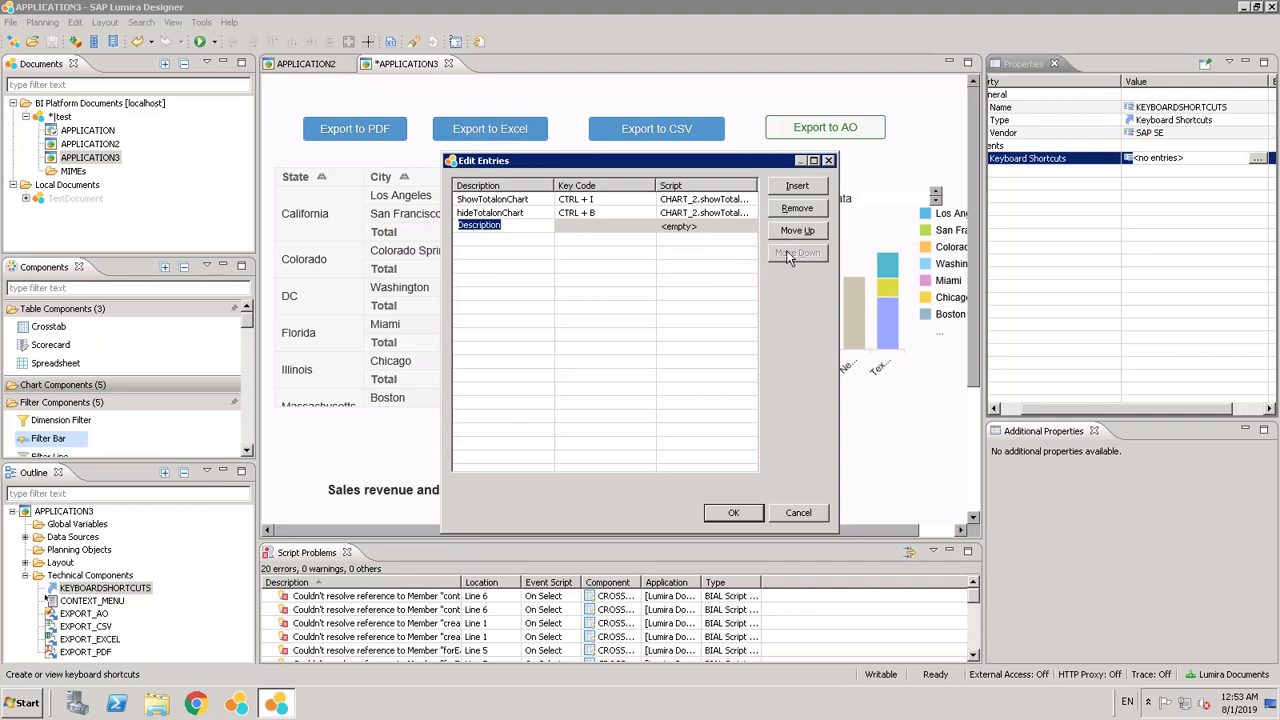
click(536, 225)
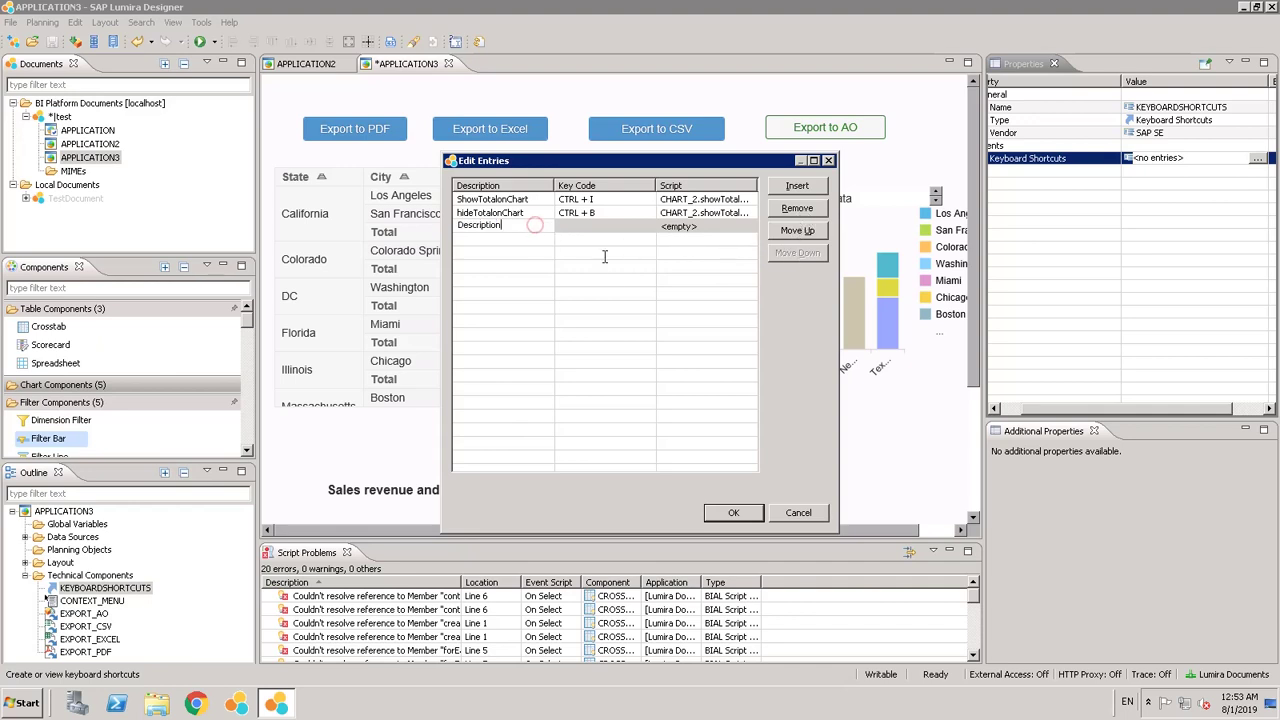
click(745, 513)
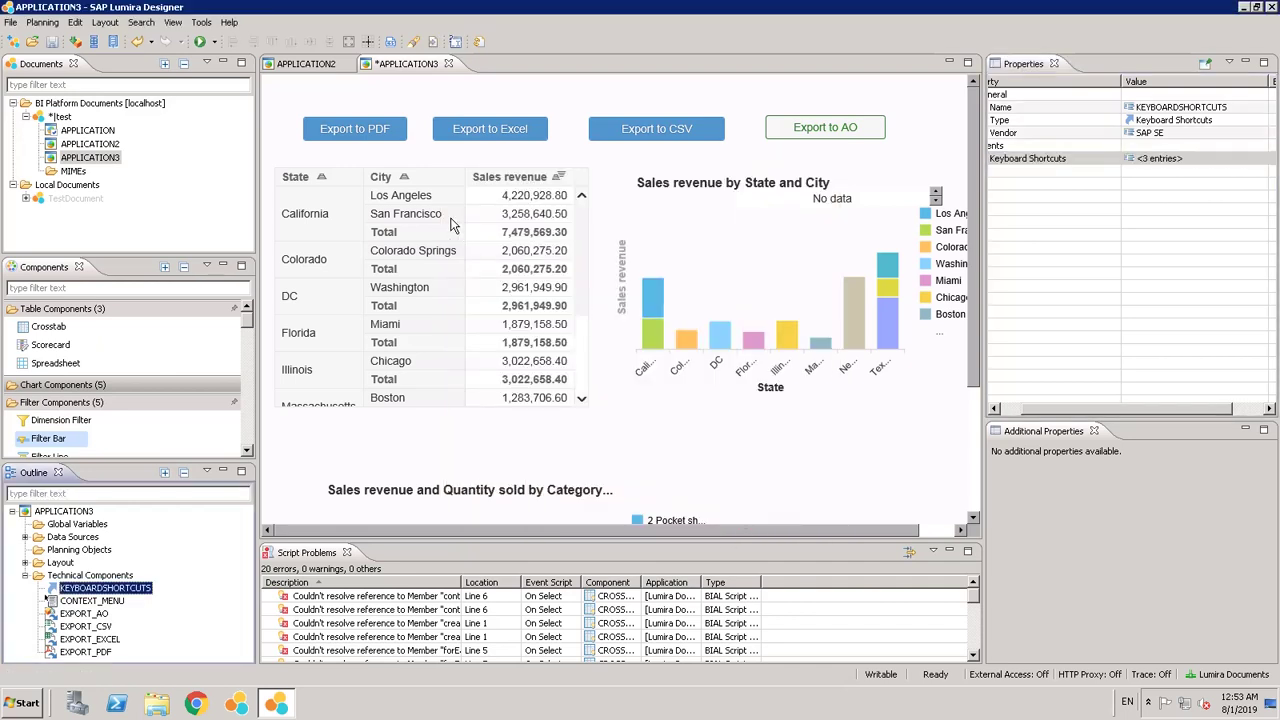
click(213, 41)
click(230, 65)
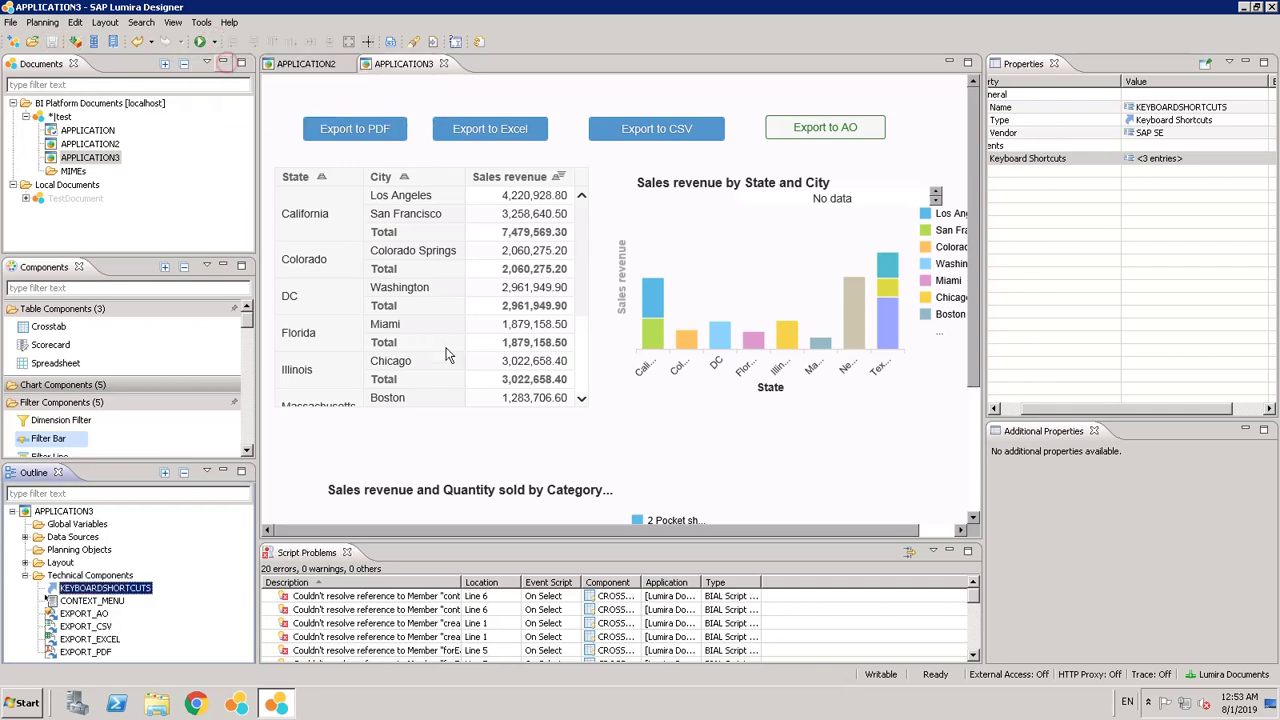
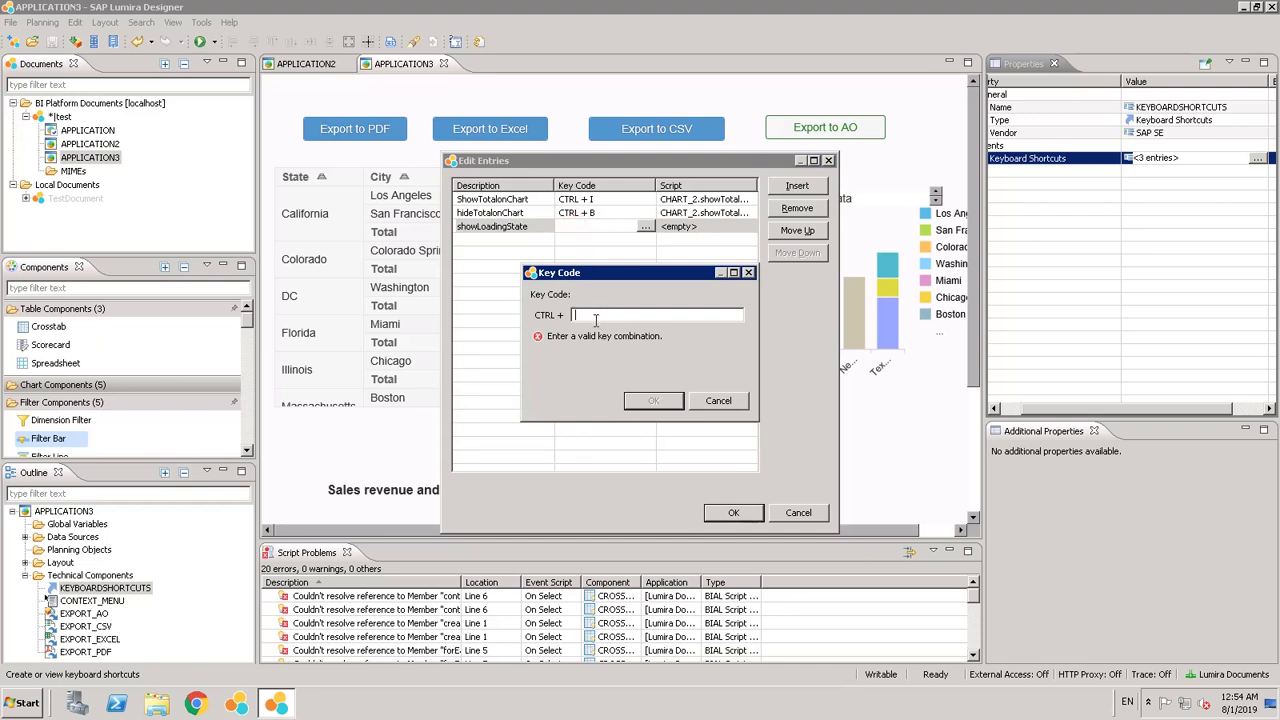
- Assign CTRL + H to the showLoadingState entry, set its script to BUTTON_6.showLoadingState(); and apply the entries
text(H)
click(648, 400)
double_click(705, 226)
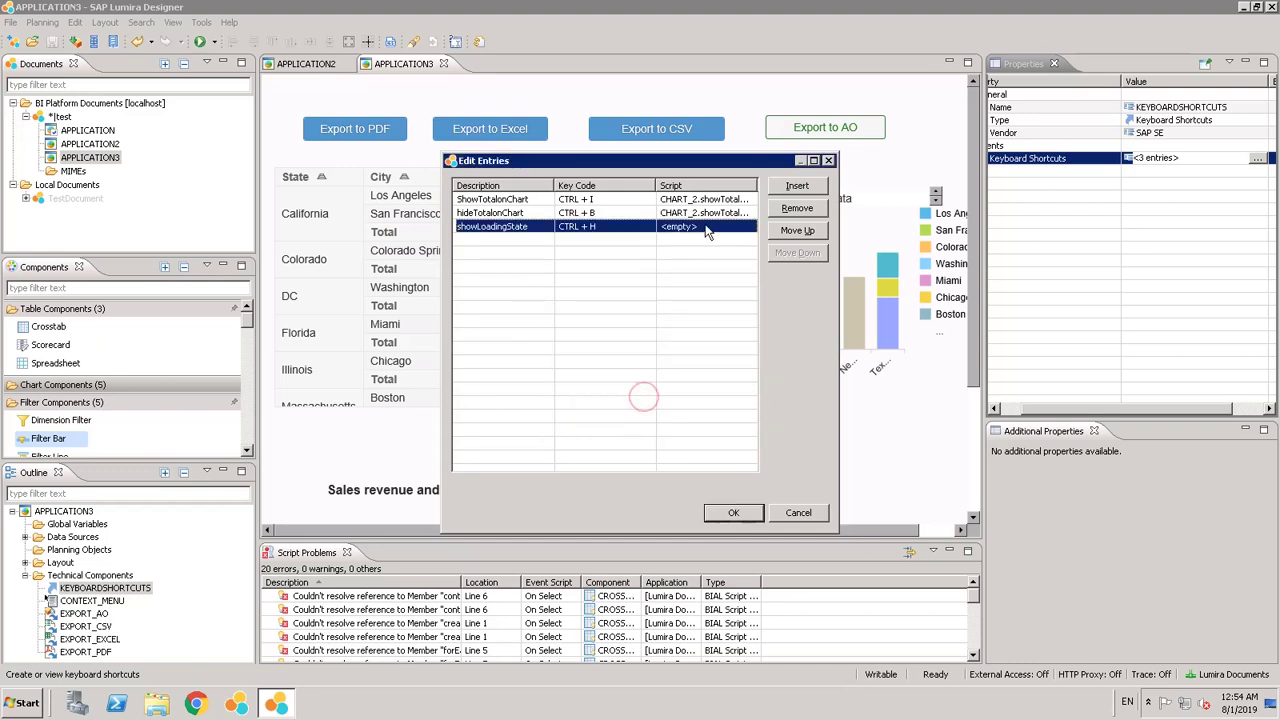
text(BUTTOn)
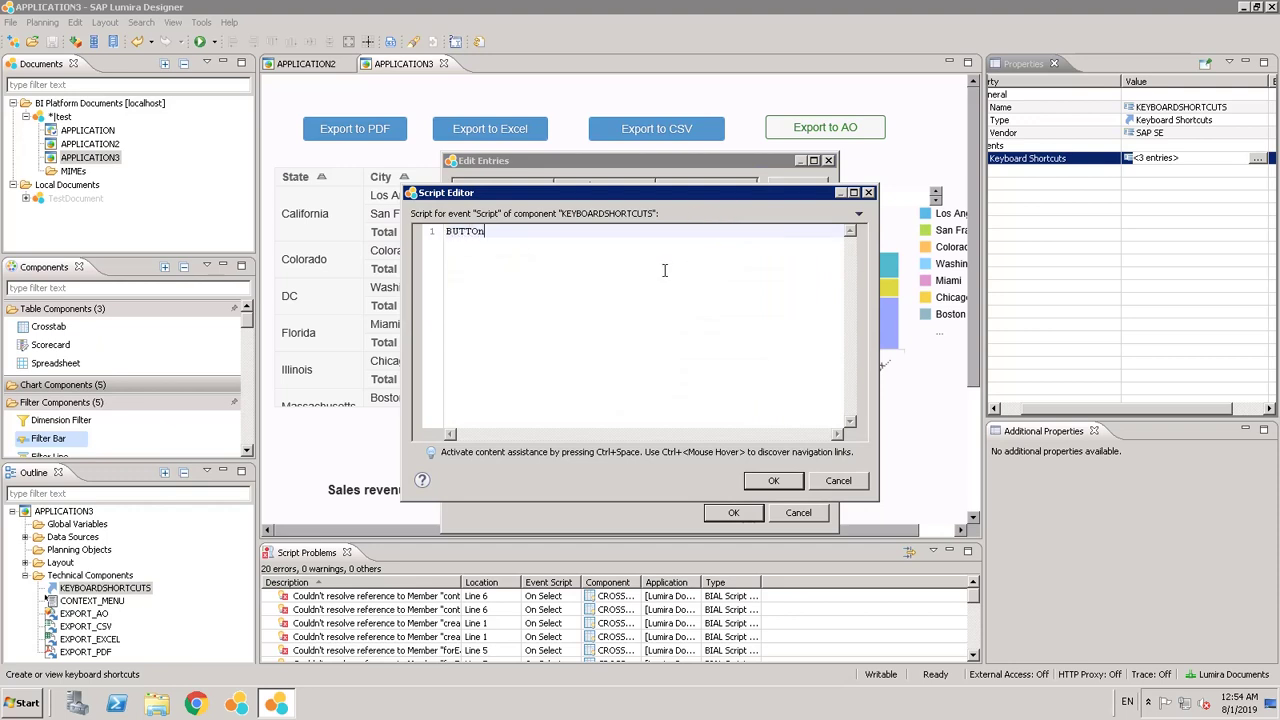
key(ctrl+space)
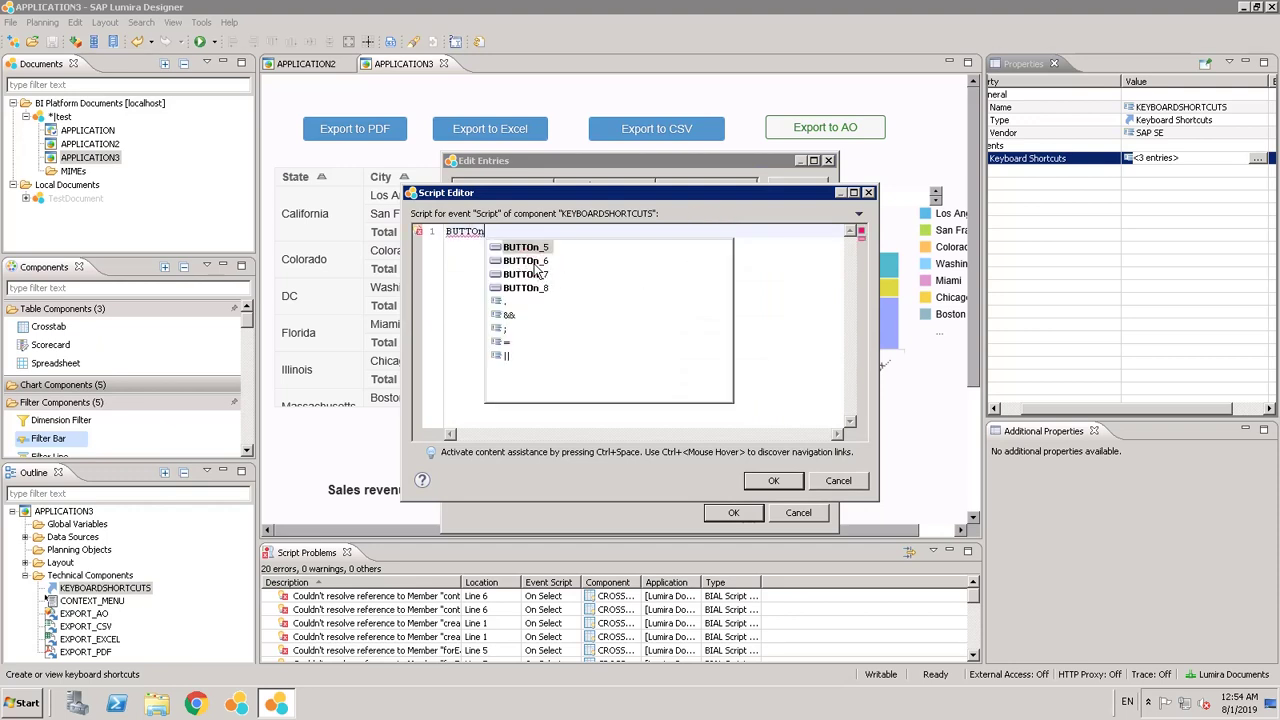
key(Escape)
key(BackSpace)
text(N_6.)
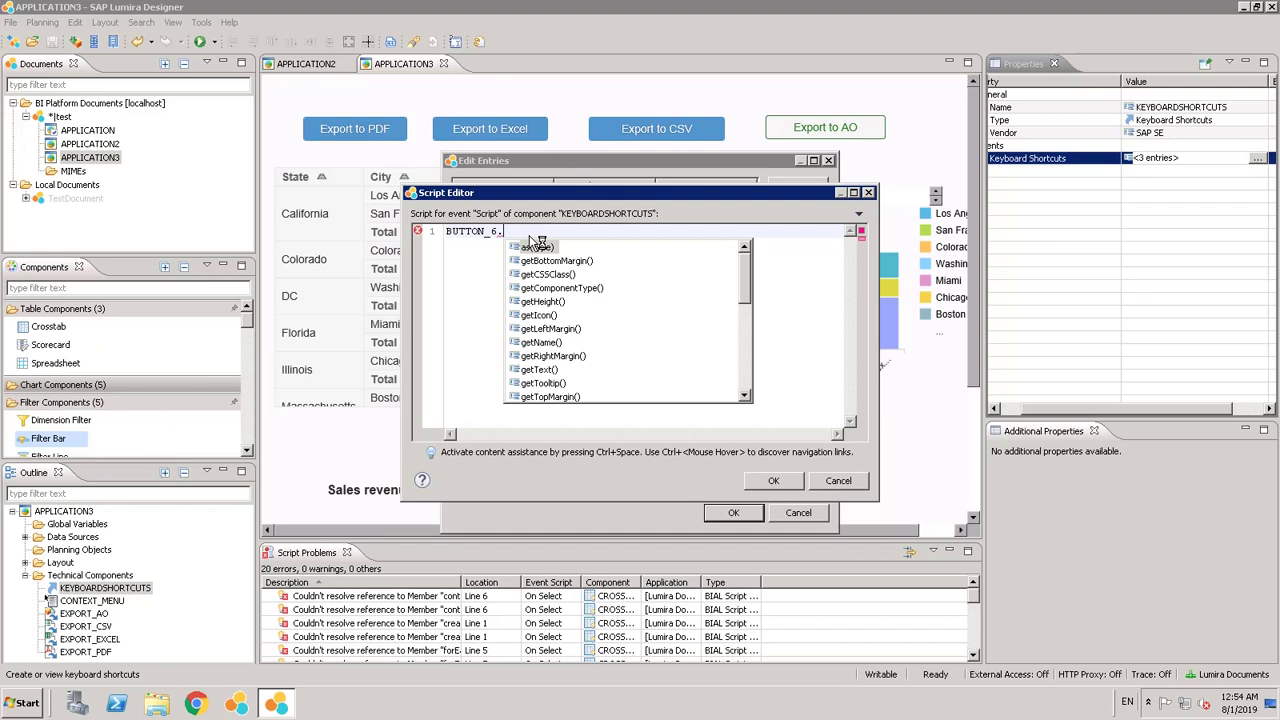
text(showLoad)
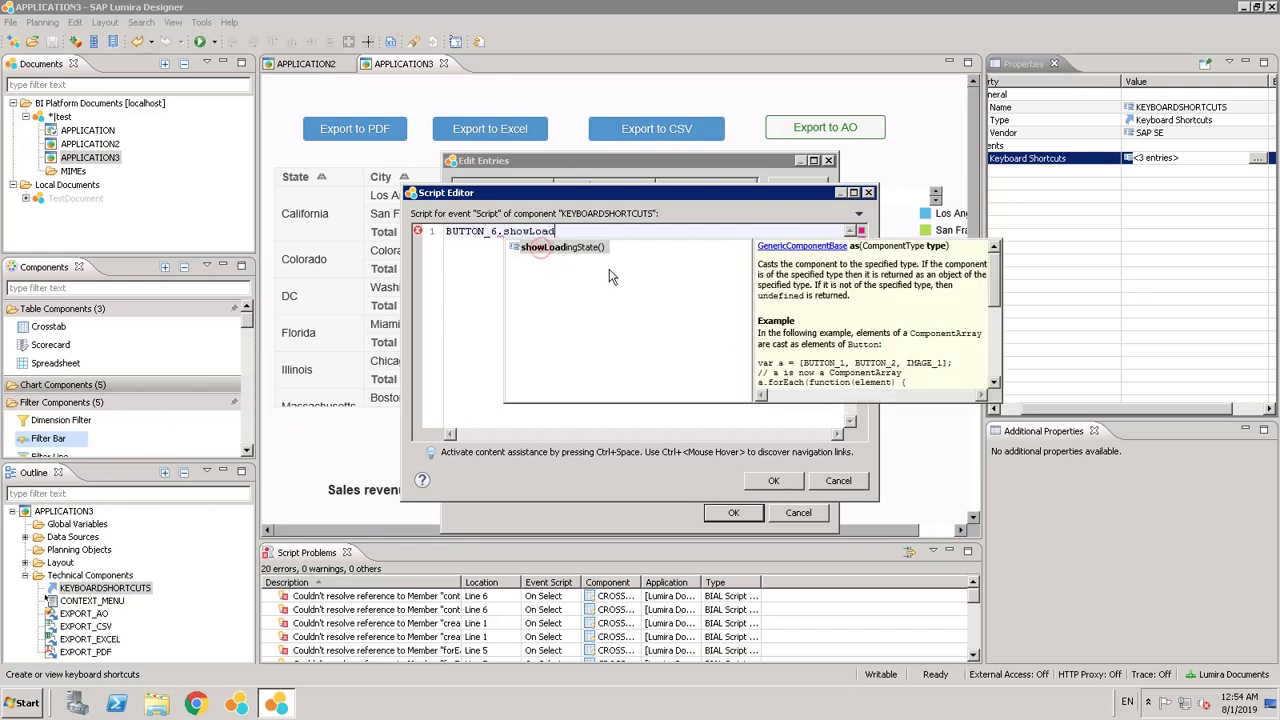
double_click(611, 255)
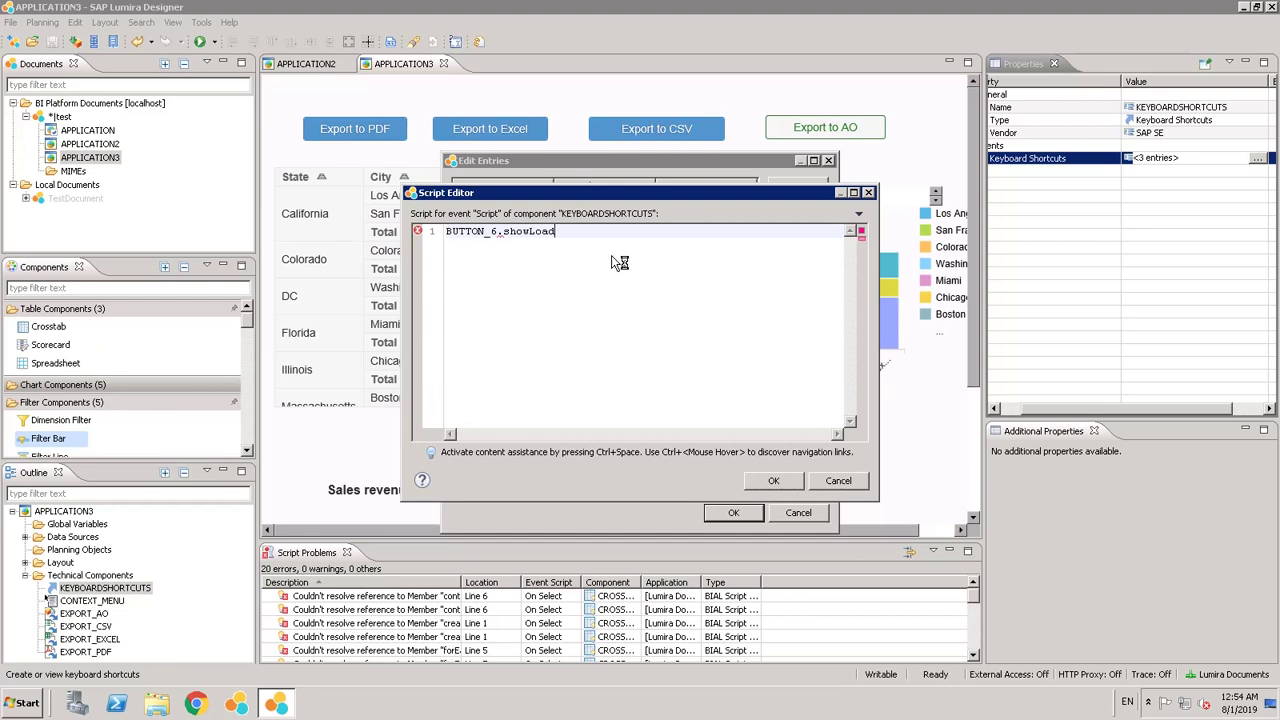
text(;)
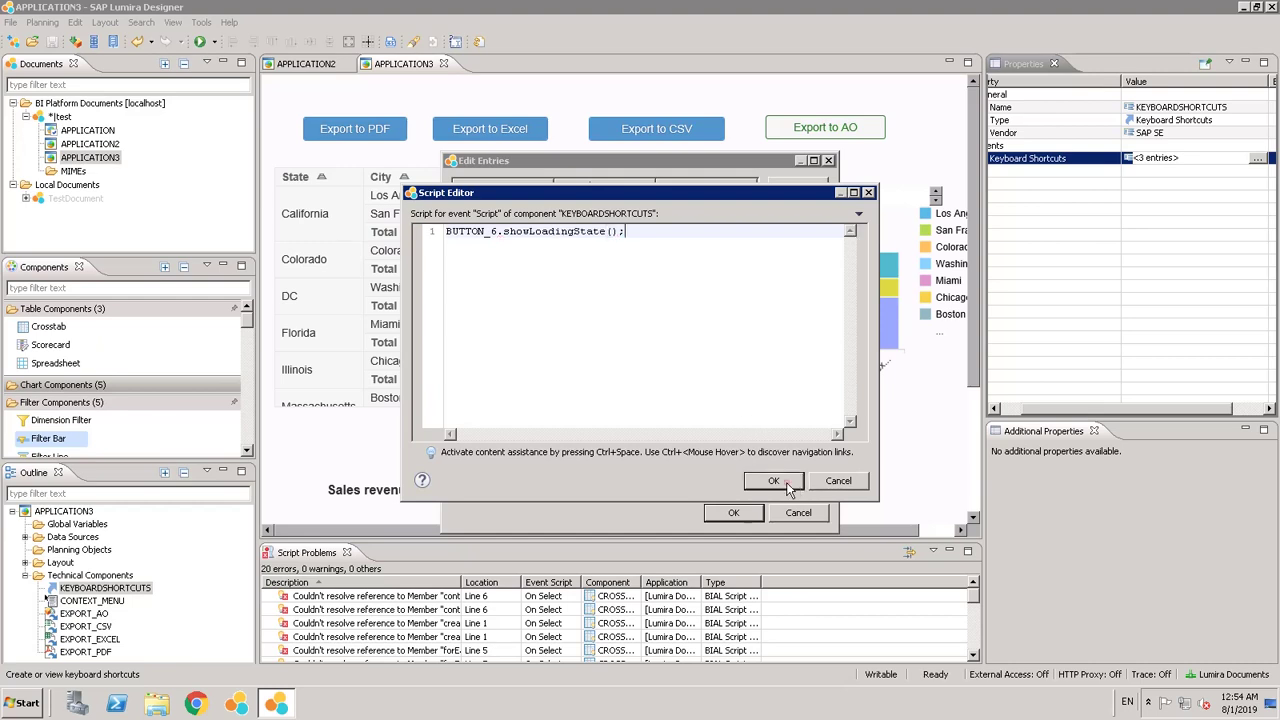
click(787, 486)
click(735, 516)
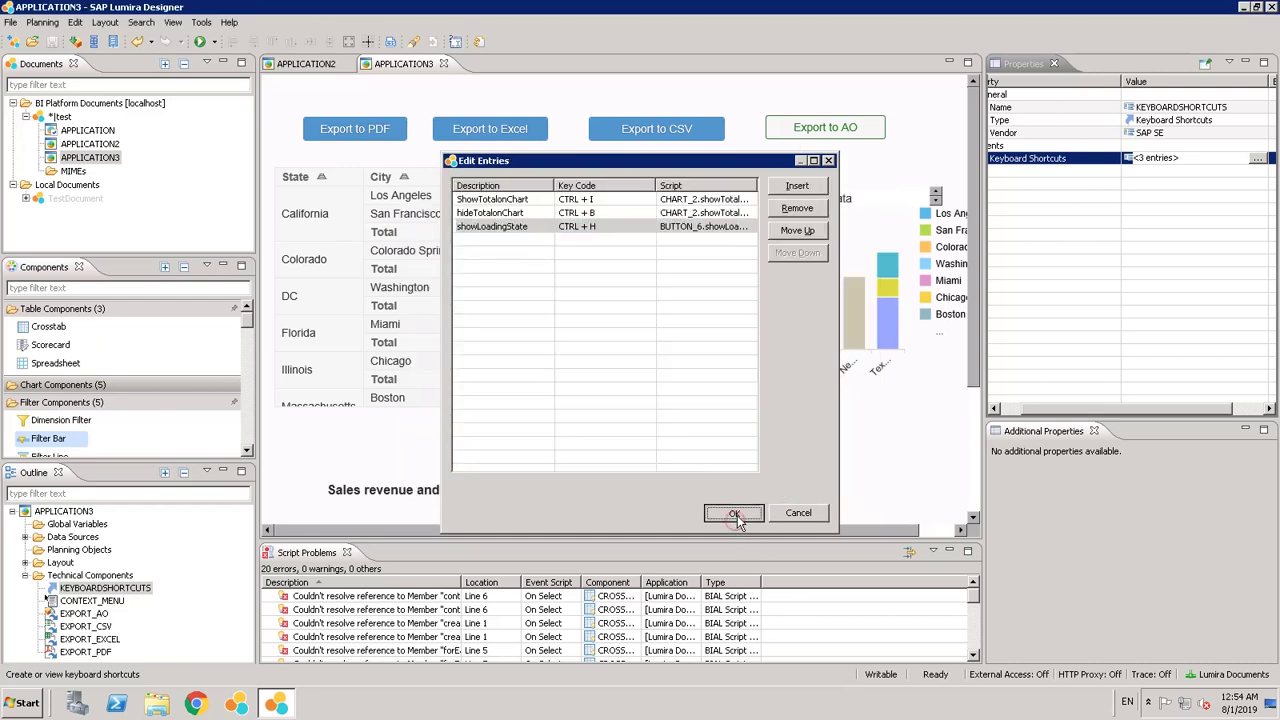
- Run APPLICATION3 in the browser to test the showLoadingState shortcut on the Export to Excel button, and close the preview
click(213, 42)
click(228, 54)
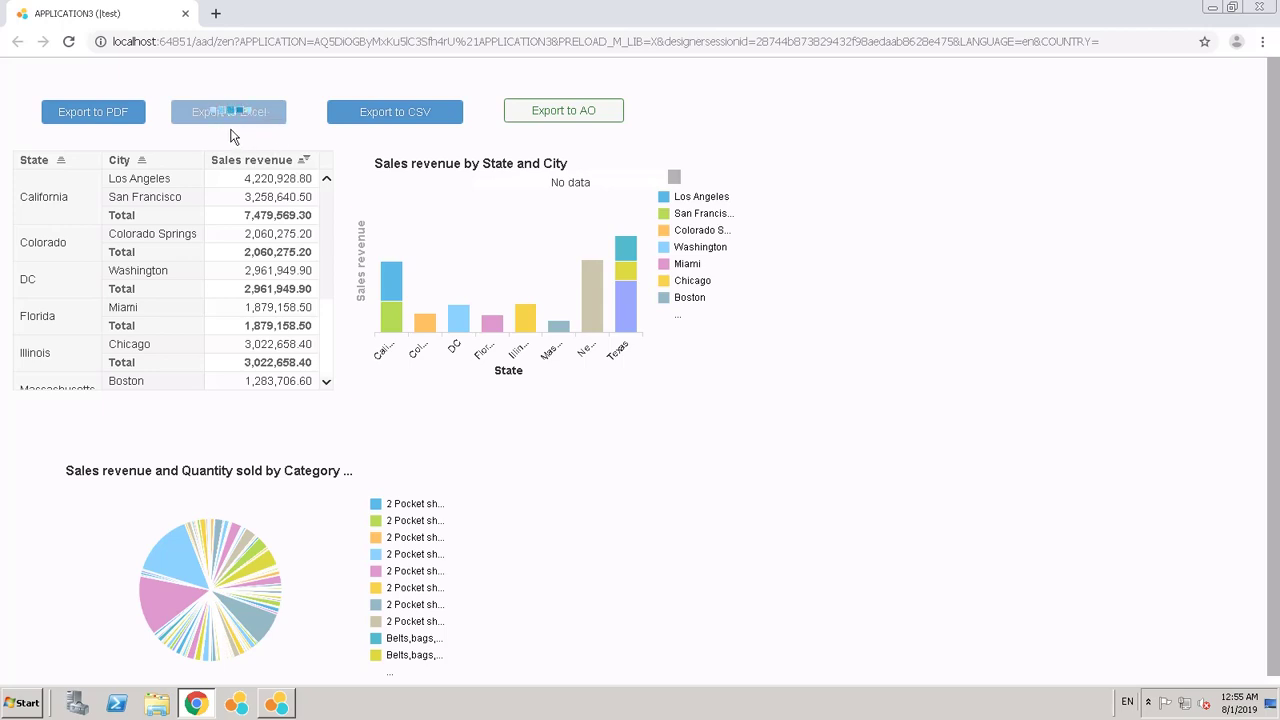
click(184, 14)
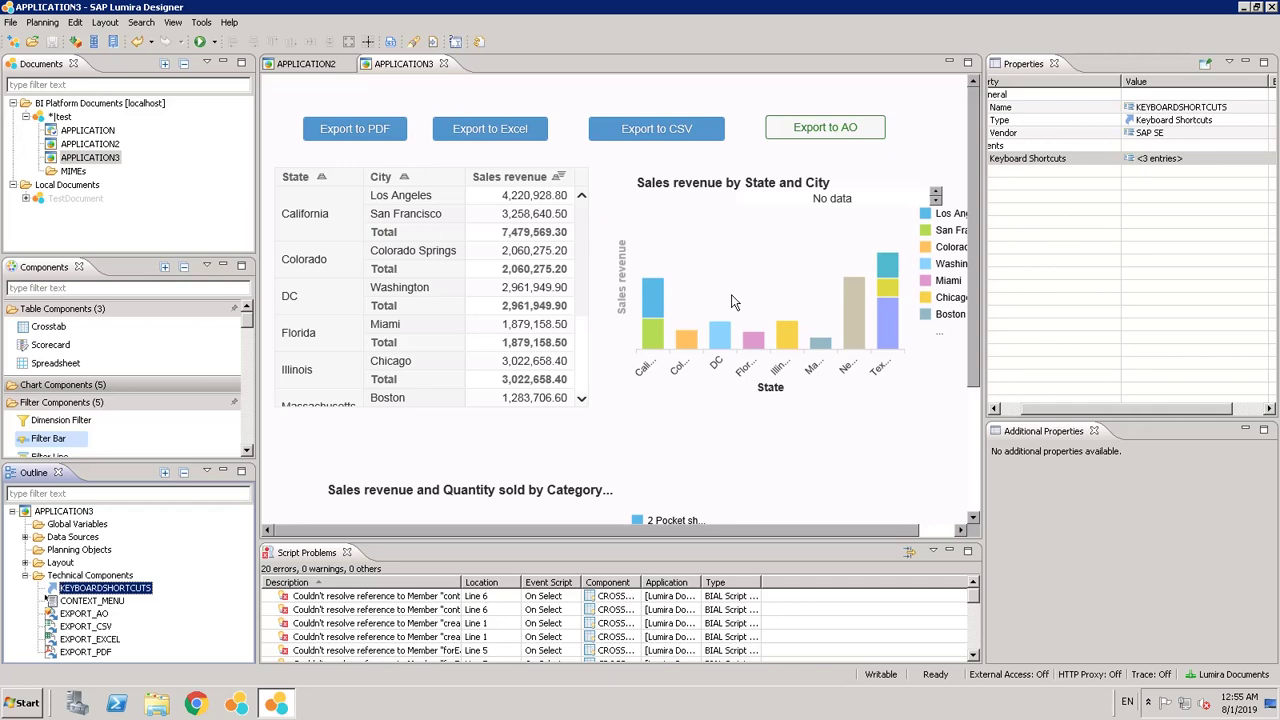
- Examine the components and functions that content assistance offers for a new keyboard shortcut entry's script, and discard the entry
click(1188, 158)
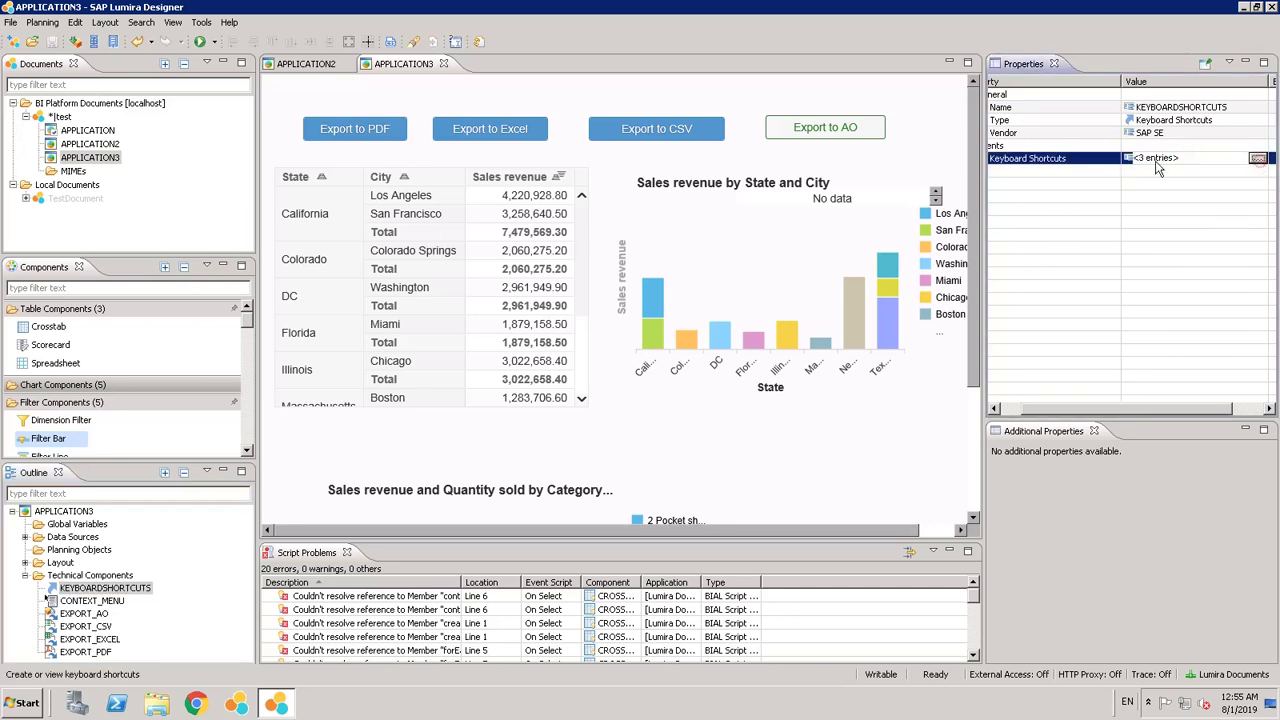
click(1257, 160)
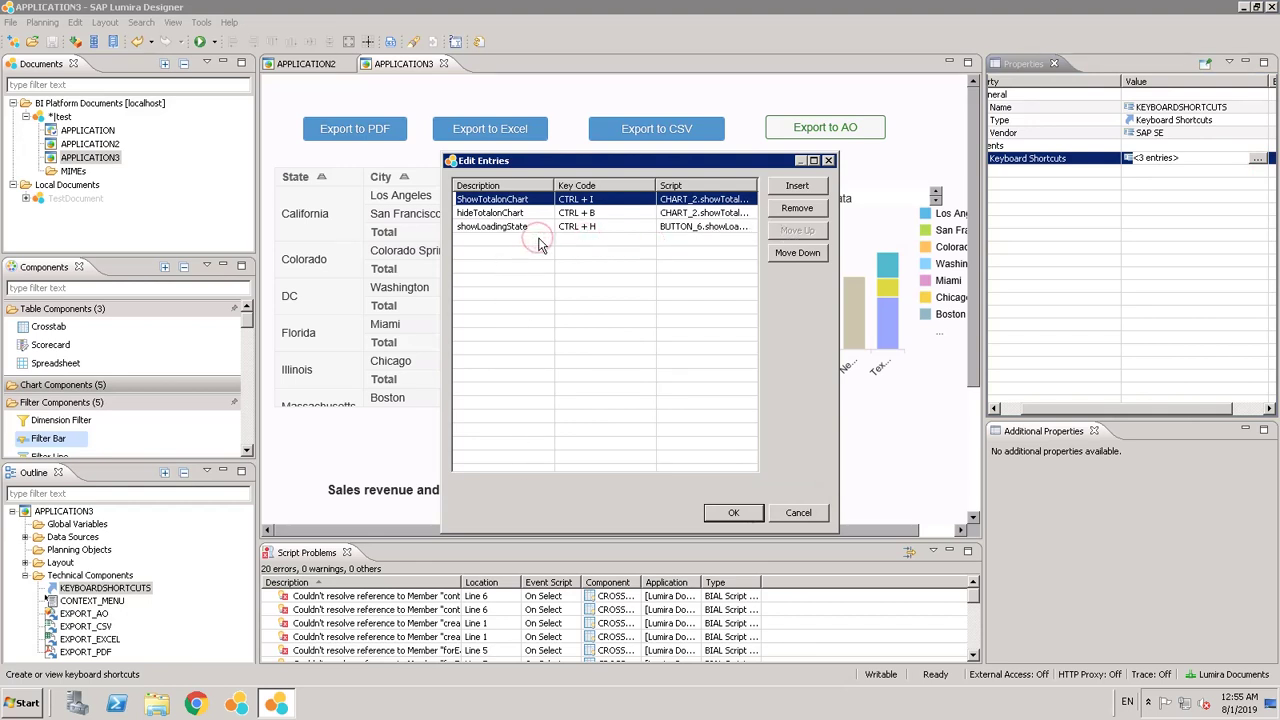
click(795, 187)
click(708, 213)
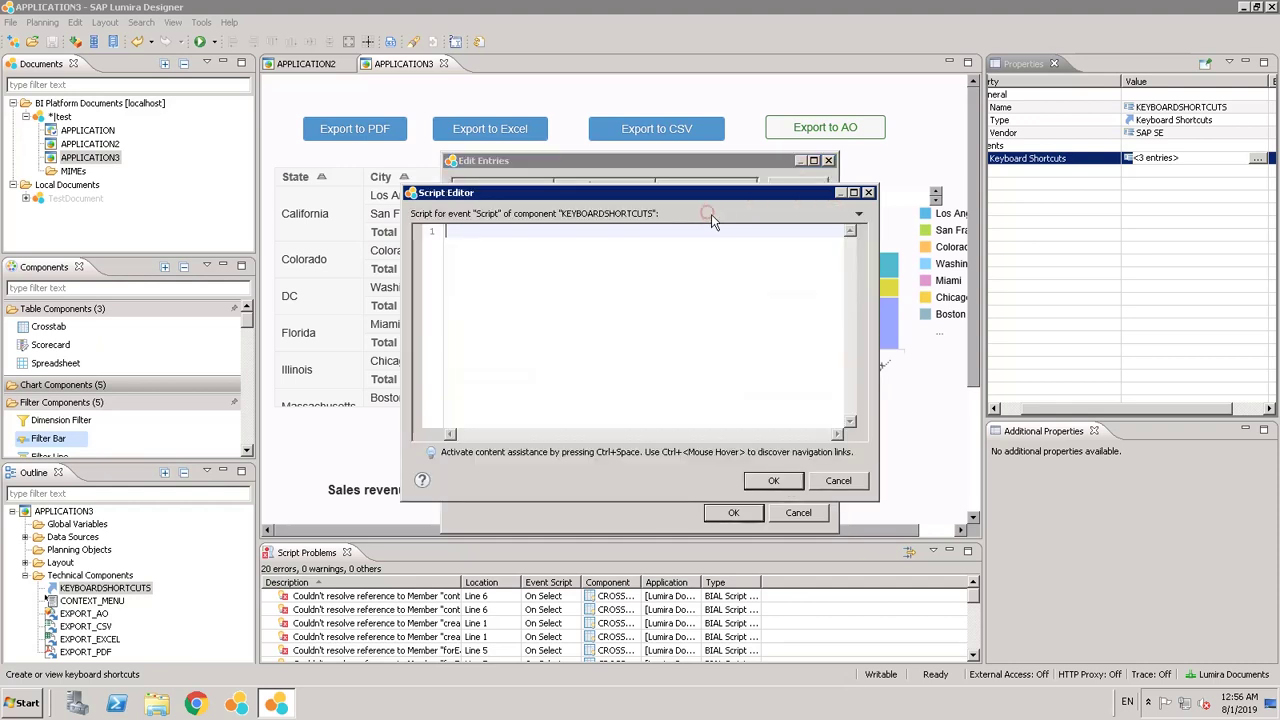
click(662, 279)
key(ctrl+space)
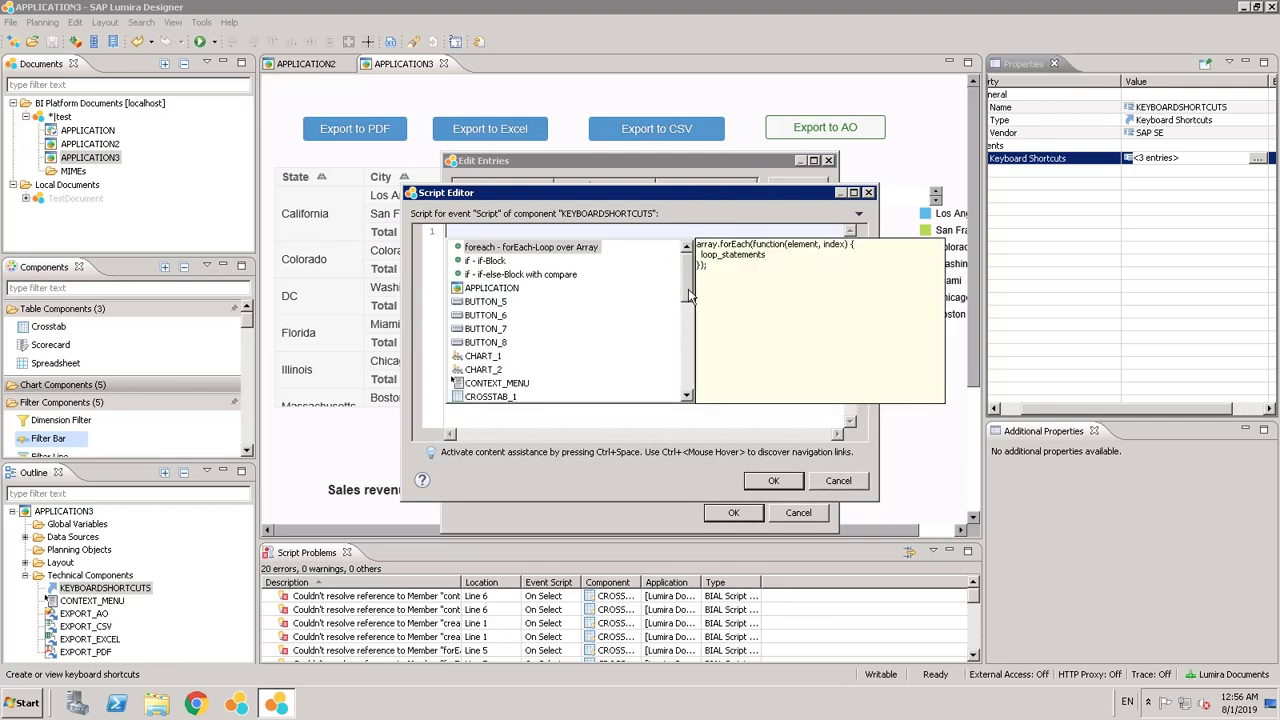
drag(686, 290, 684, 340)
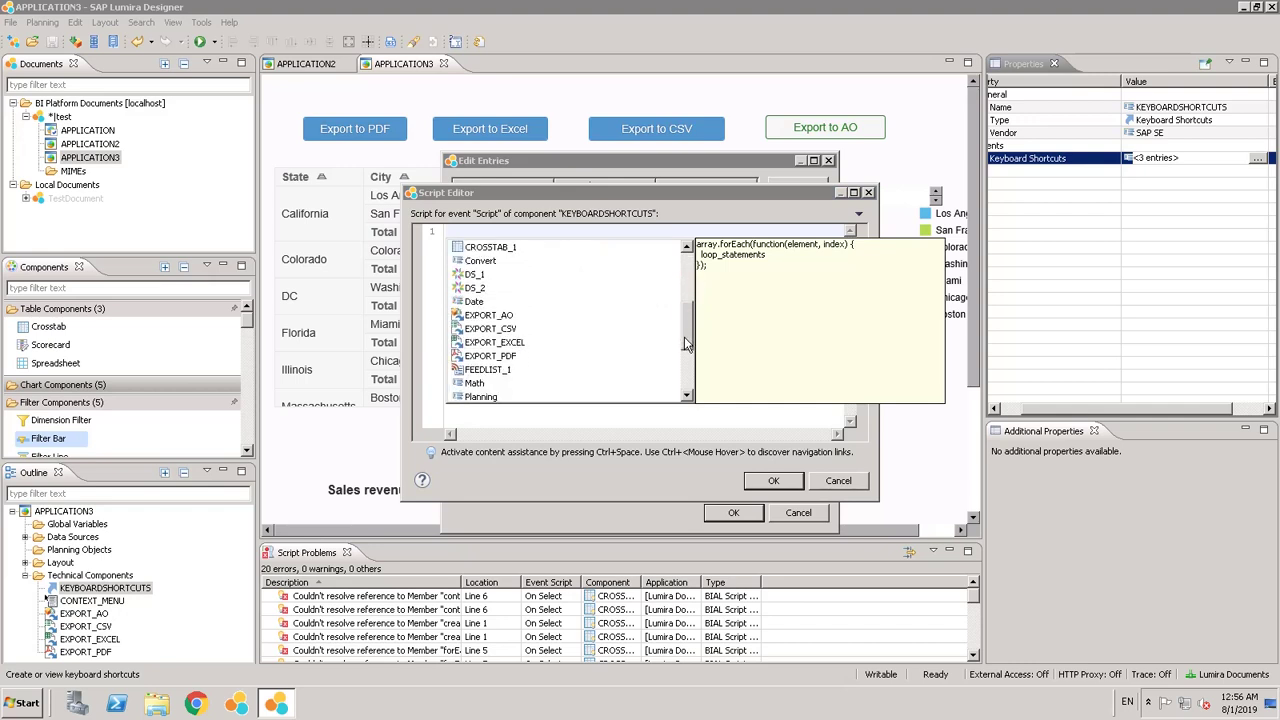
click(692, 417)
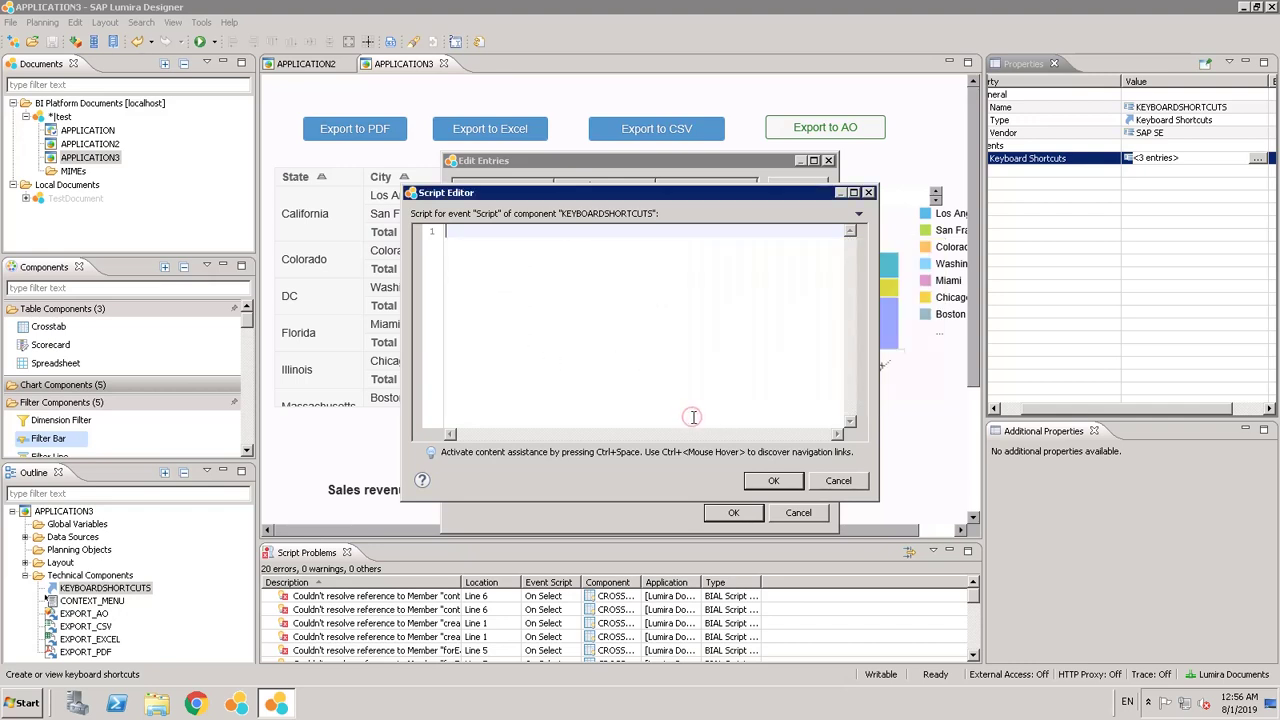
click(838, 482)
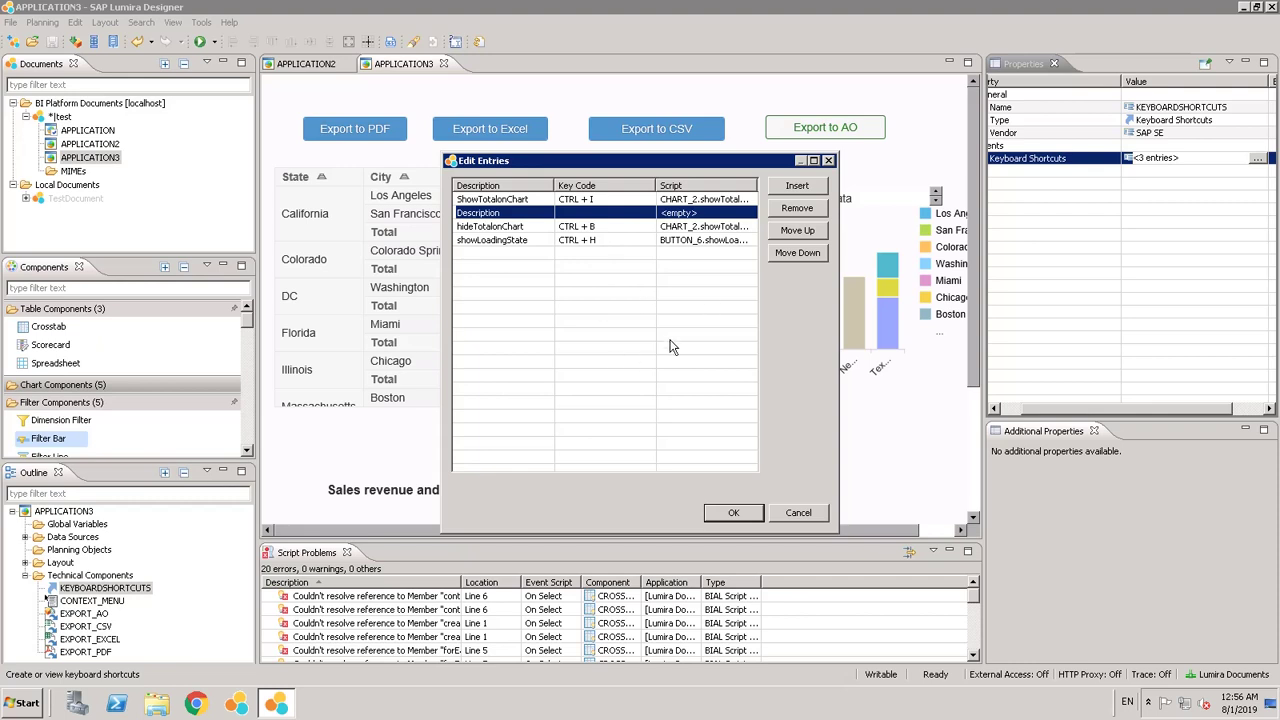
click(806, 522)
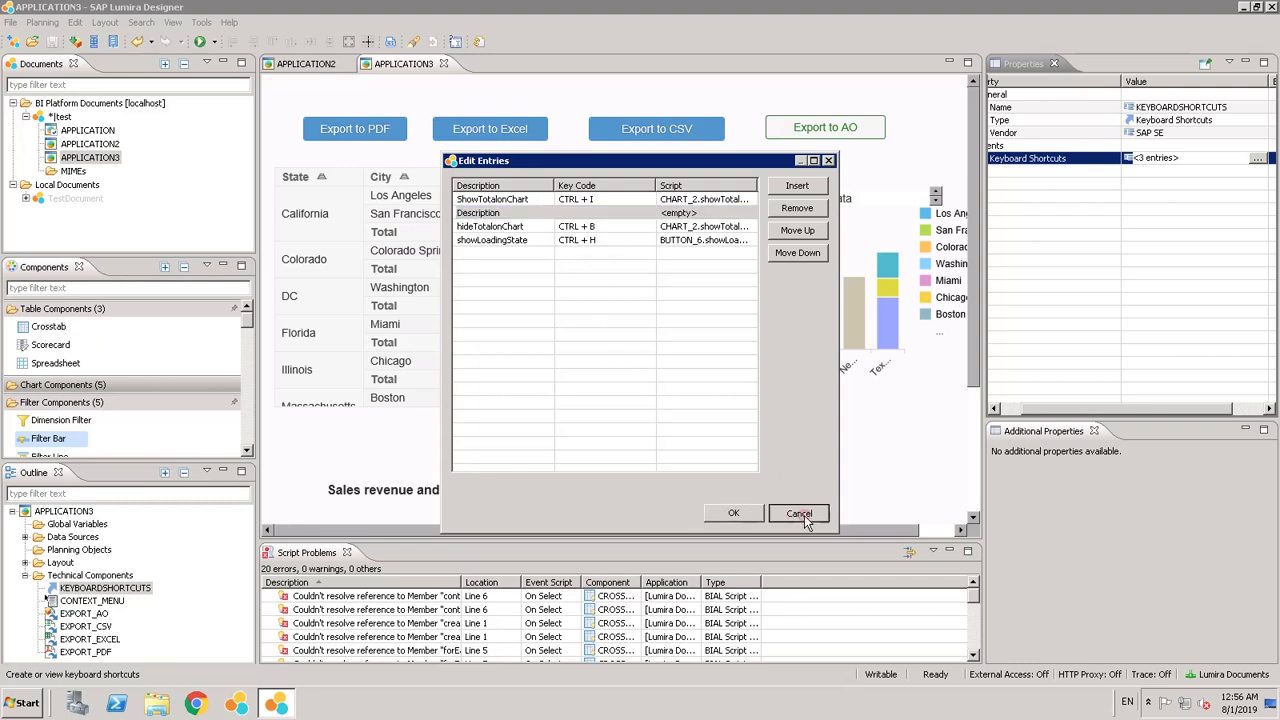
click(973, 370)
scroll(971, 345, down, 1)
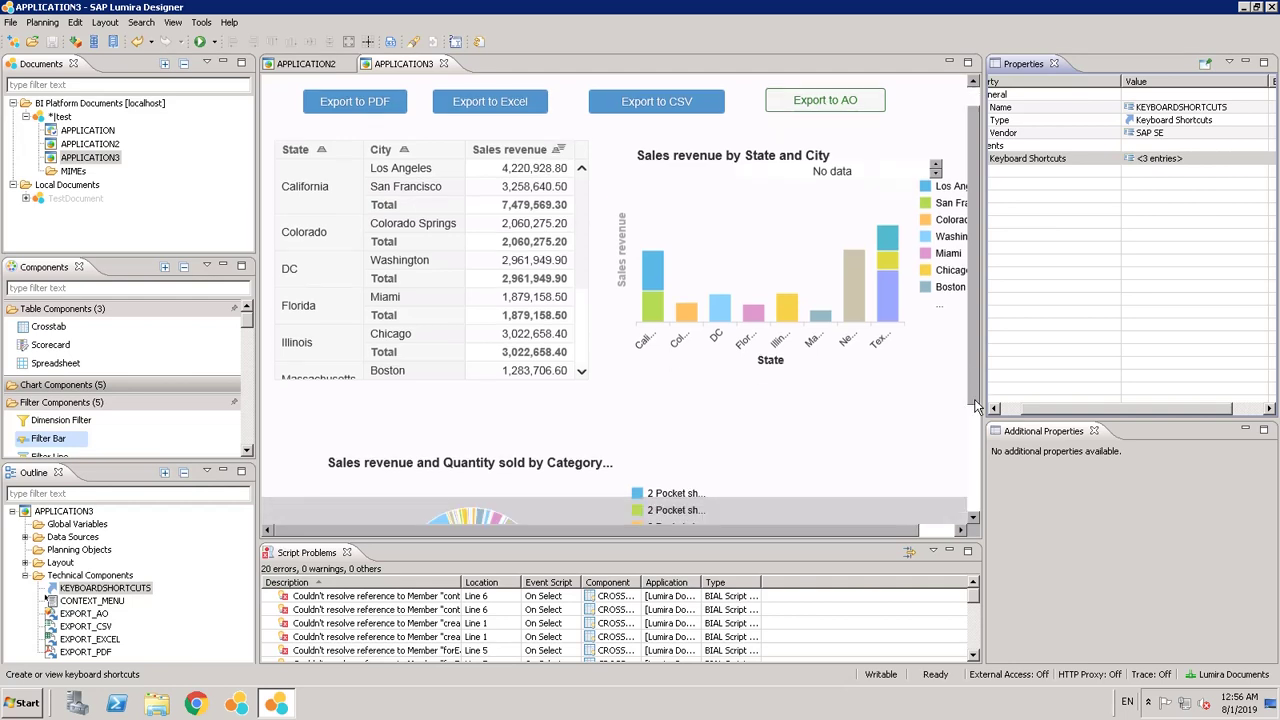
scroll(971, 341, up, 1)
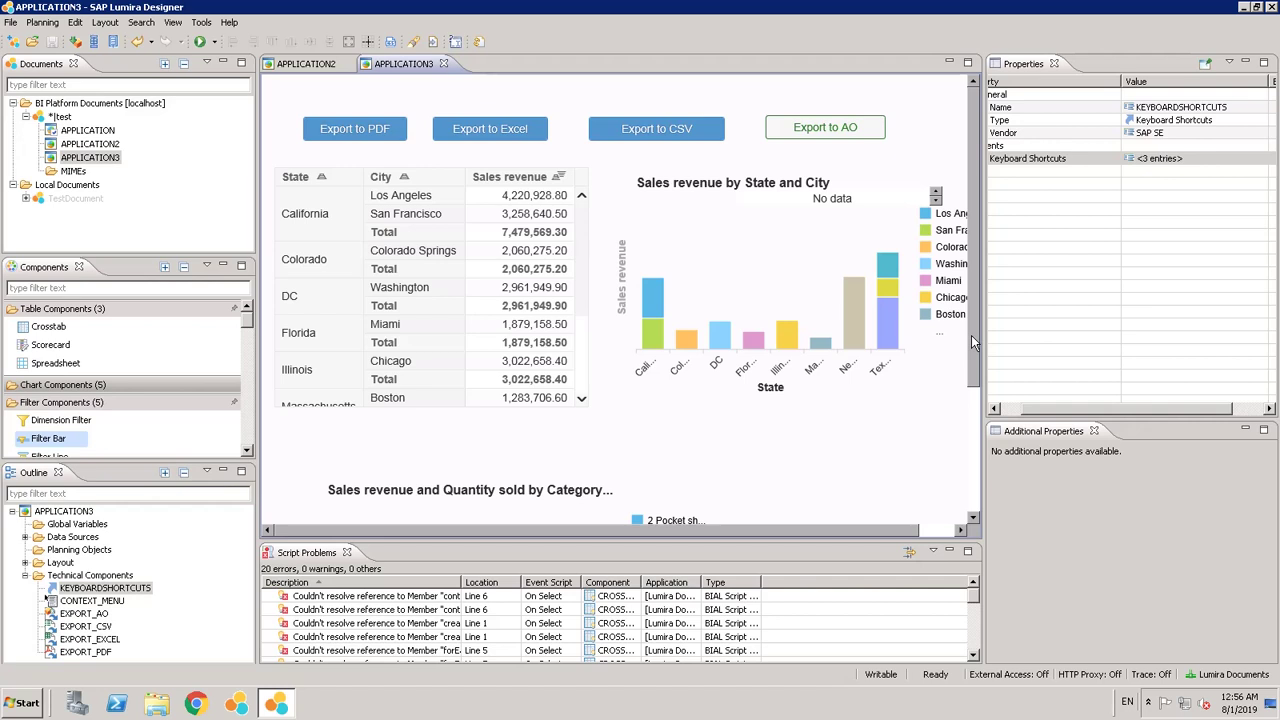
drag(971, 335, 972, 254)
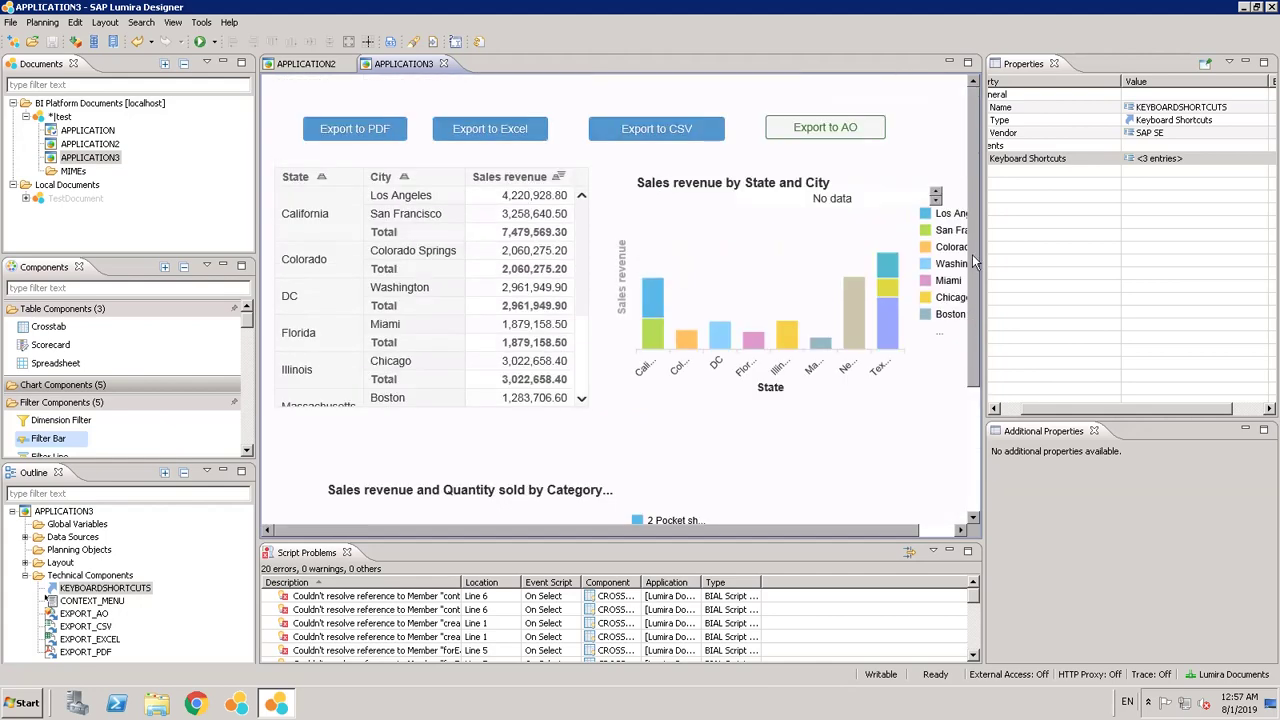